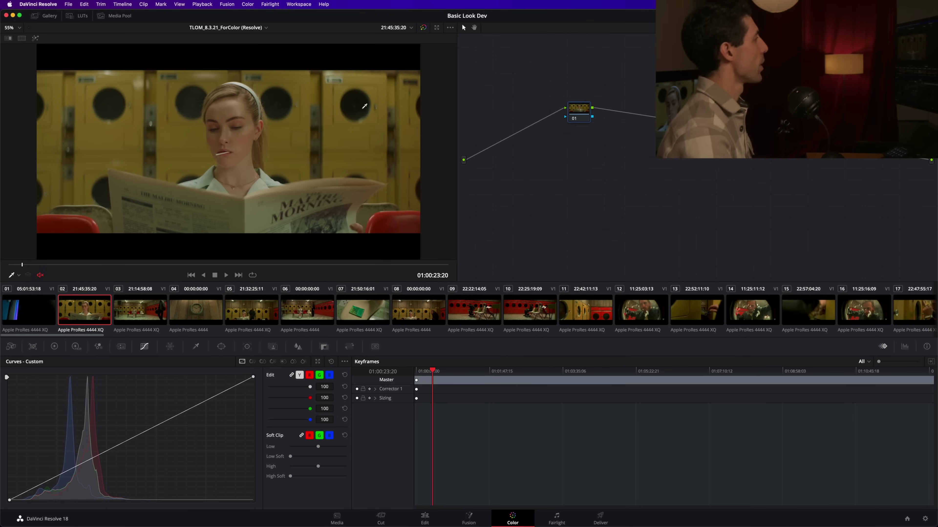
# Reset clip 02's grade to a single node and reposition node 01 in the graph
pyautogui.moveTo(577, 112); pyautogui.dragTo(580, 117)
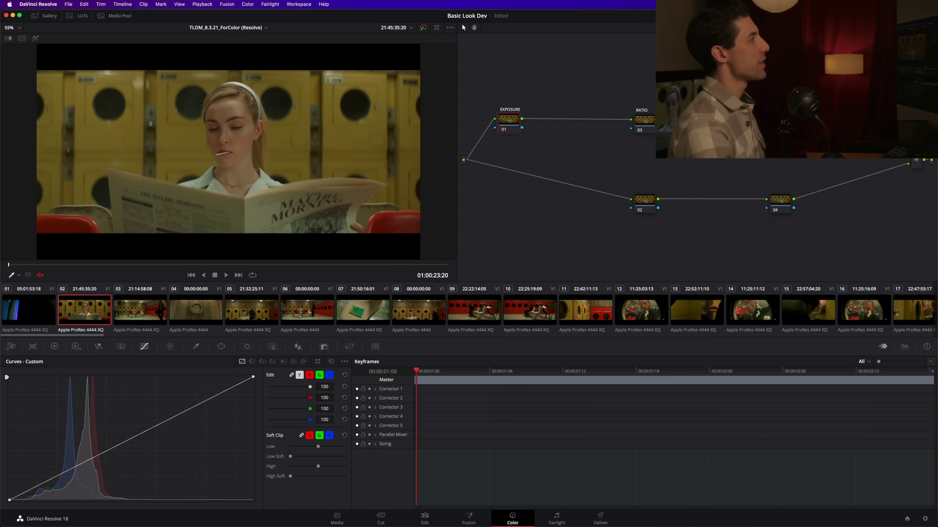
pyautogui.press('super+Home')
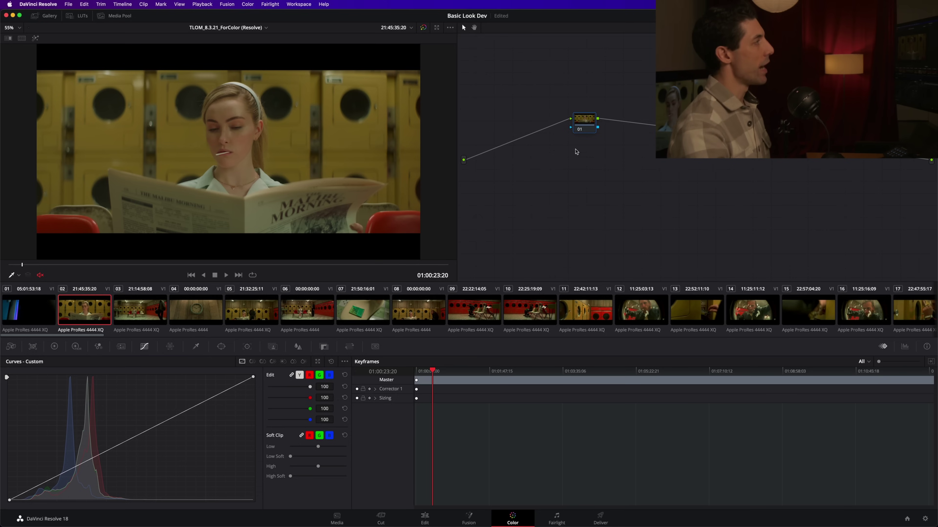
pyautogui.moveTo(588, 124); pyautogui.dragTo(587, 128)
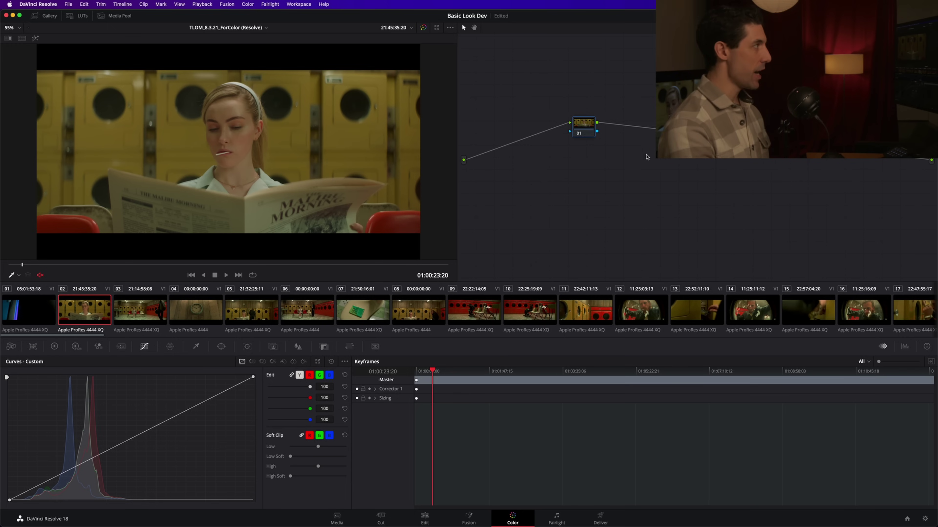
pyautogui.moveTo(586, 131); pyautogui.dragTo(588, 132)
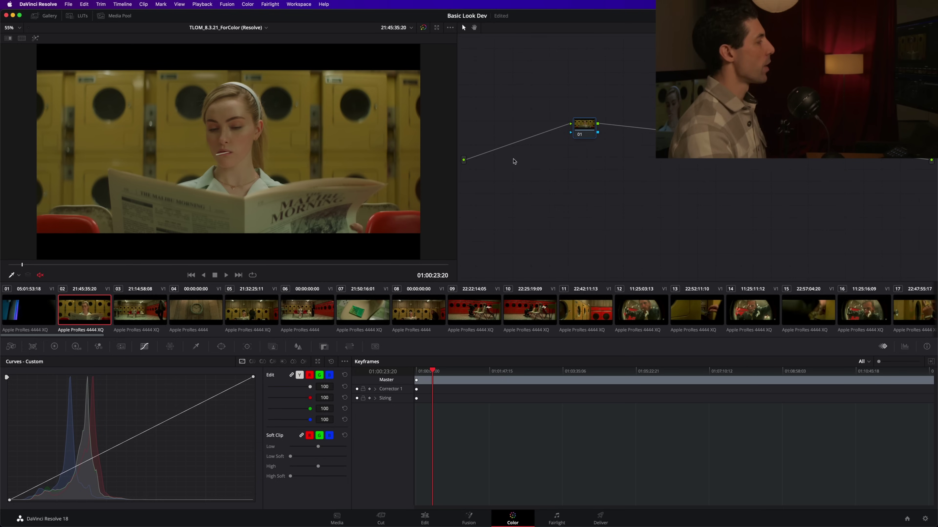
pyautogui.moveTo(589, 132); pyautogui.dragTo(579, 140)
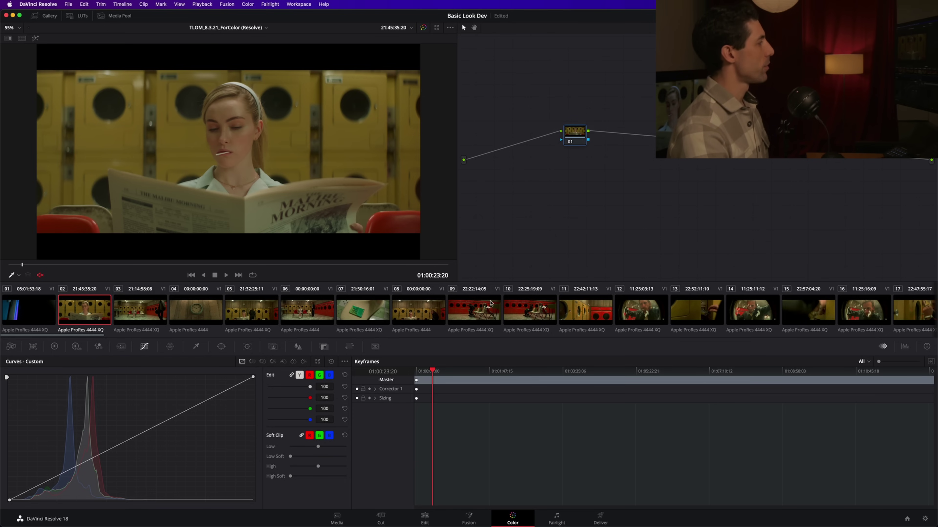
# Preview clips 03 and 05, then return to clip 02
pyautogui.click(156, 315)
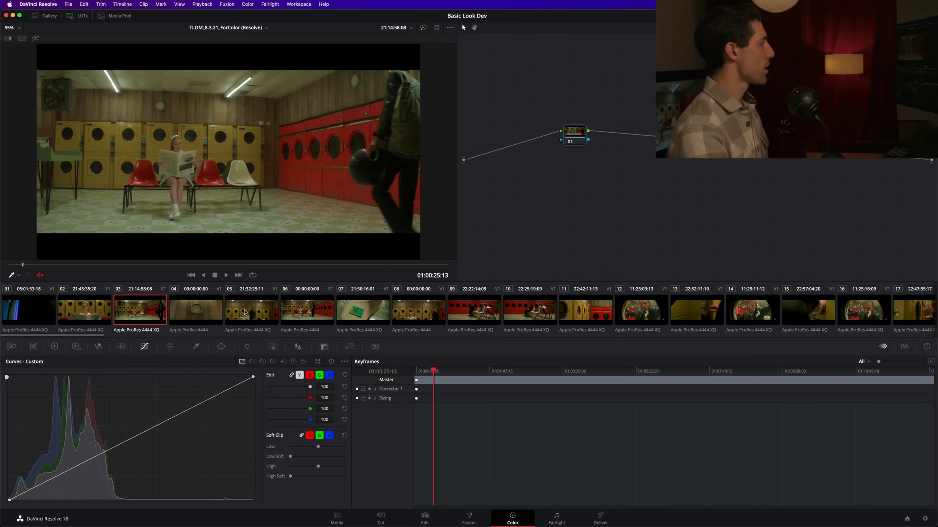
pyautogui.click(238, 320)
pyautogui.click(102, 313)
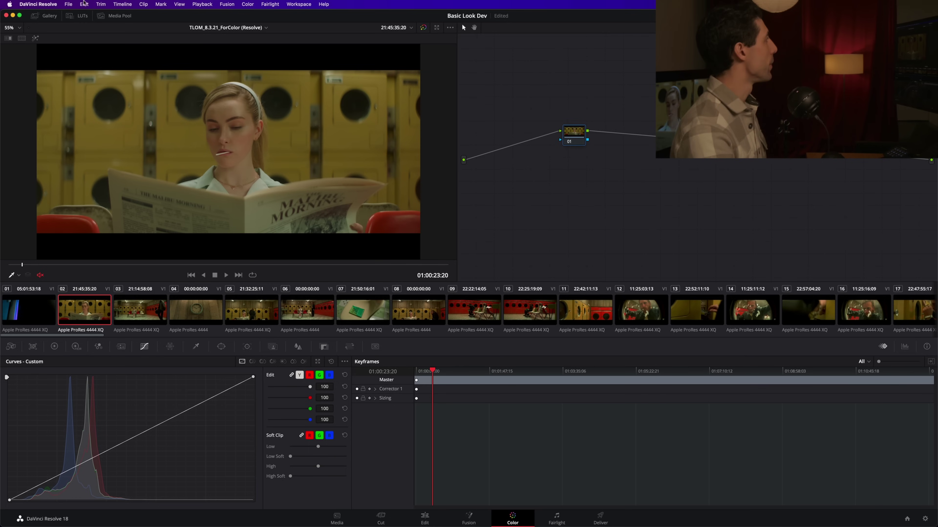
# Apply the DWG Gray gallery still to node 01 and tidy the node's position
pyautogui.click(46, 16)
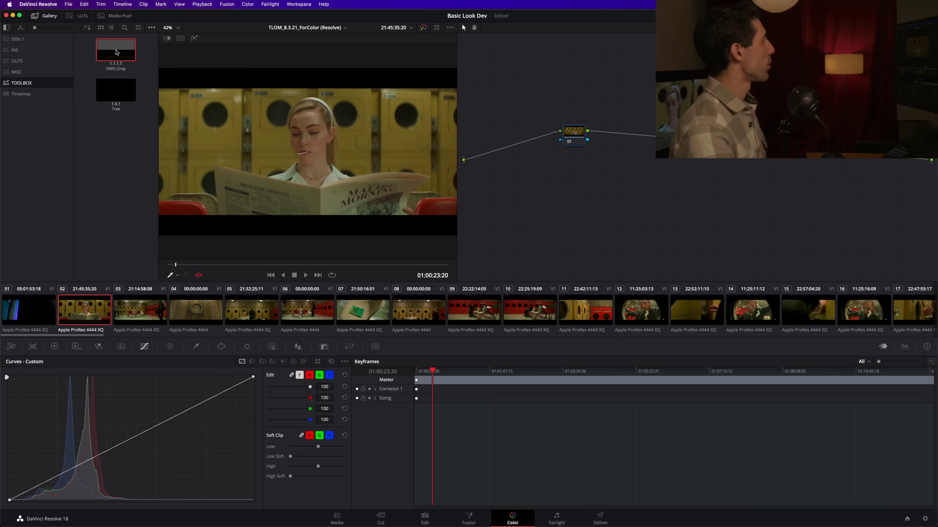
pyautogui.moveTo(118, 49); pyautogui.dragTo(577, 137)
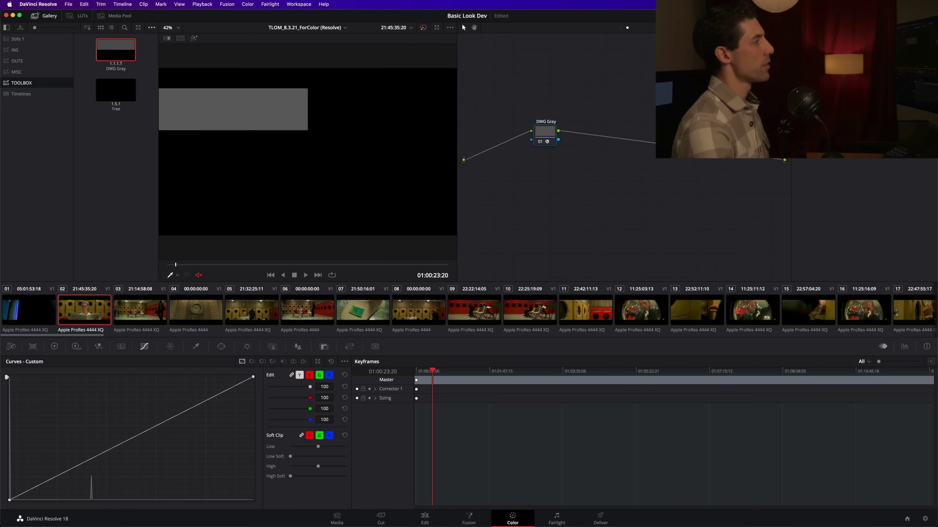
pyautogui.moveTo(547, 134); pyautogui.dragTo(545, 135)
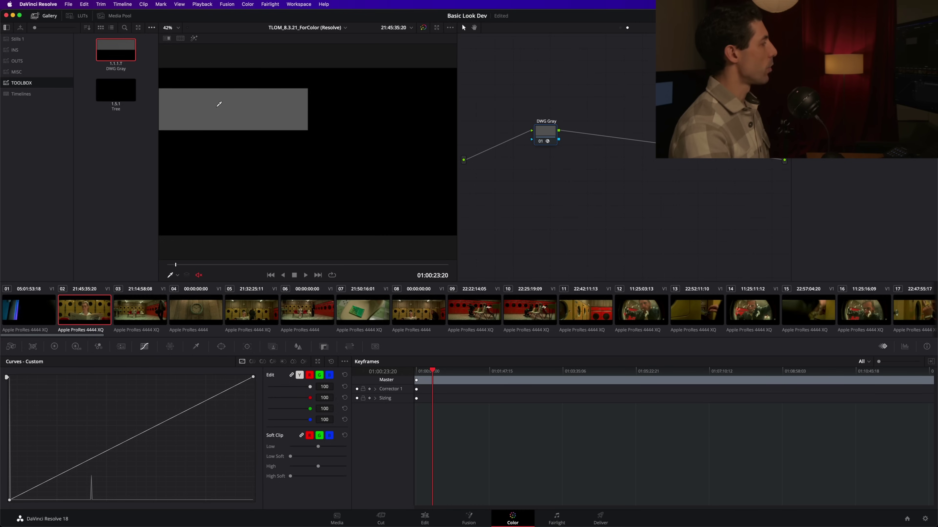
# Add a serial node with a midpoint pinned on its luma curve, then delete the DWG Gray node
pyautogui.hotkey('alt', 's')
pyautogui.moveTo(581, 133); pyautogui.dragTo(589, 133)
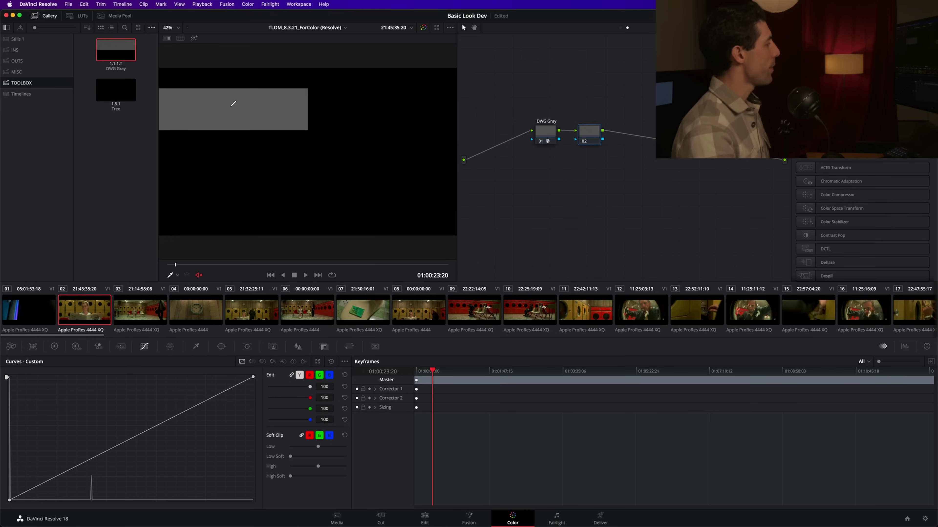
pyautogui.click(91, 458)
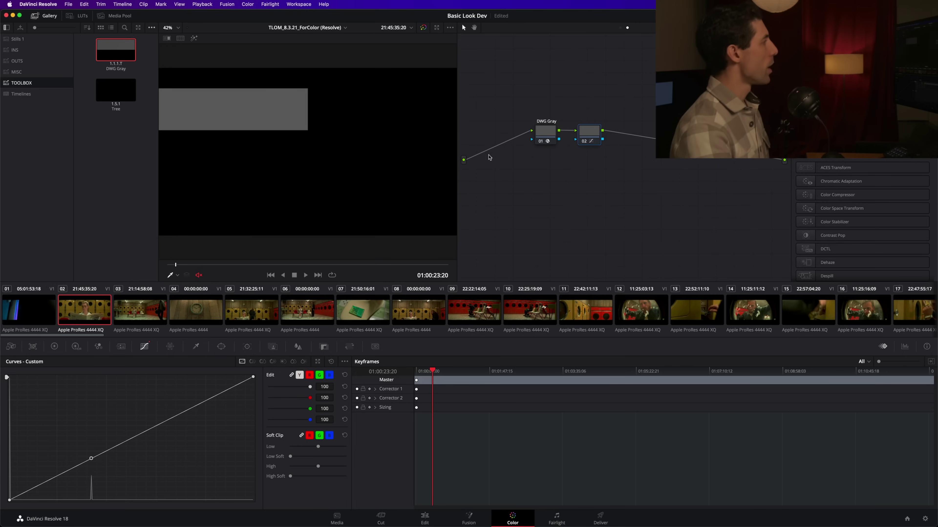
pyautogui.click(545, 132)
pyautogui.press('Delete')
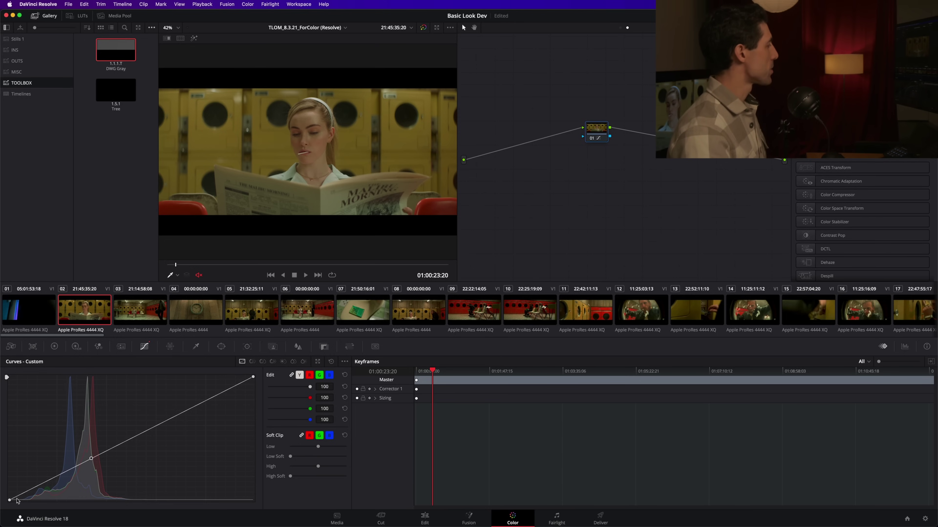
# Lift the curve's black point and dip the shadows, checking clips 03–06 before returning to clip 02
pyautogui.moveTo(10, 501); pyautogui.dragTo(46, 488)
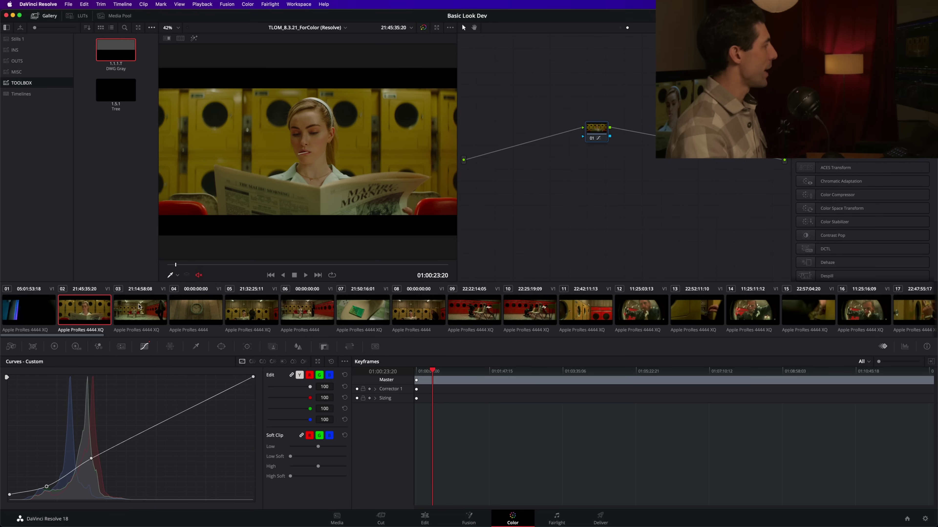
pyautogui.click(139, 309)
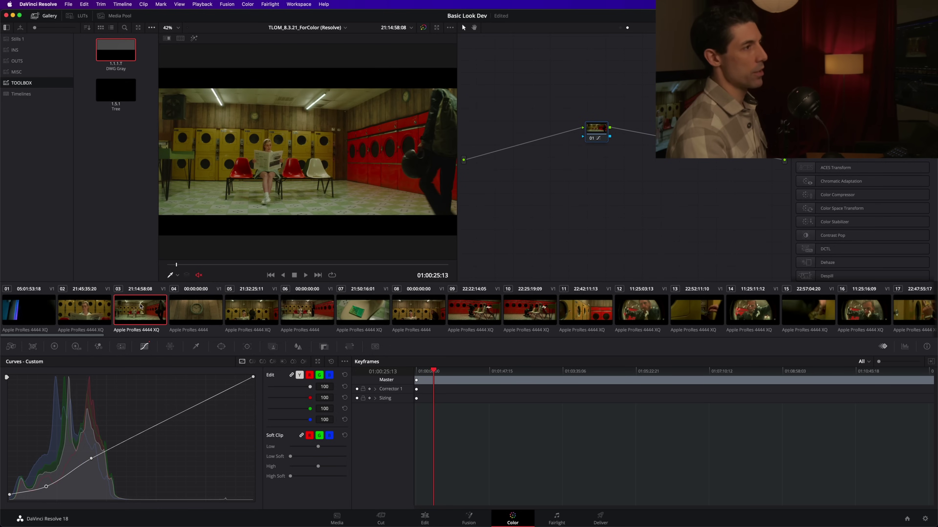
pyautogui.click(198, 310)
pyautogui.click(245, 310)
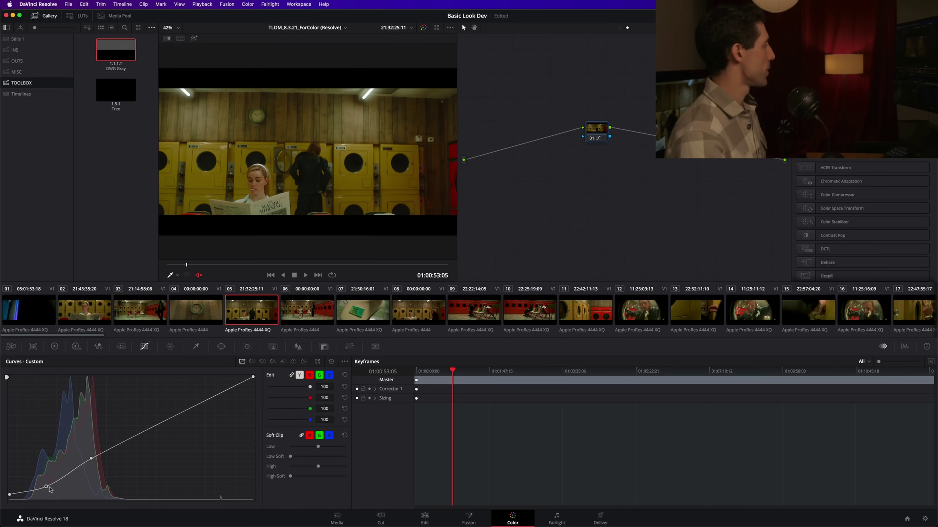
pyautogui.moveTo(46, 487); pyautogui.dragTo(45, 487)
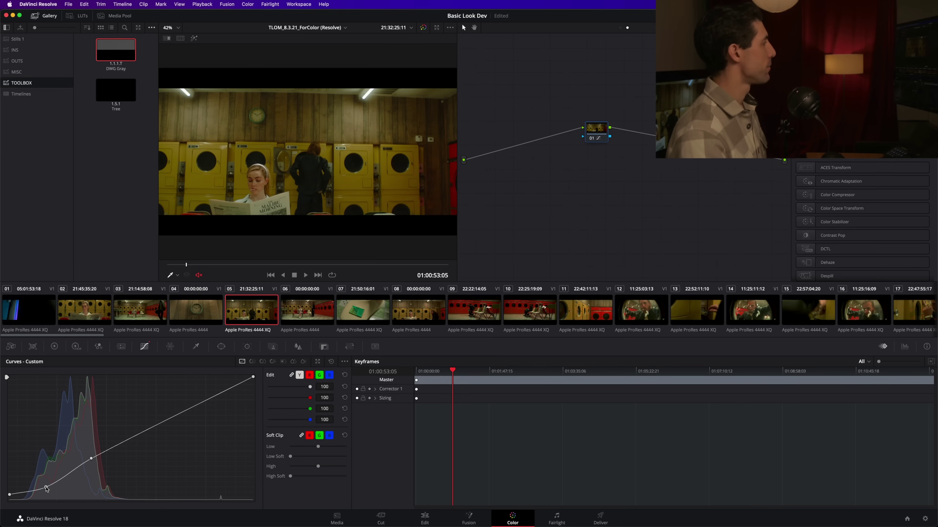
pyautogui.click(300, 310)
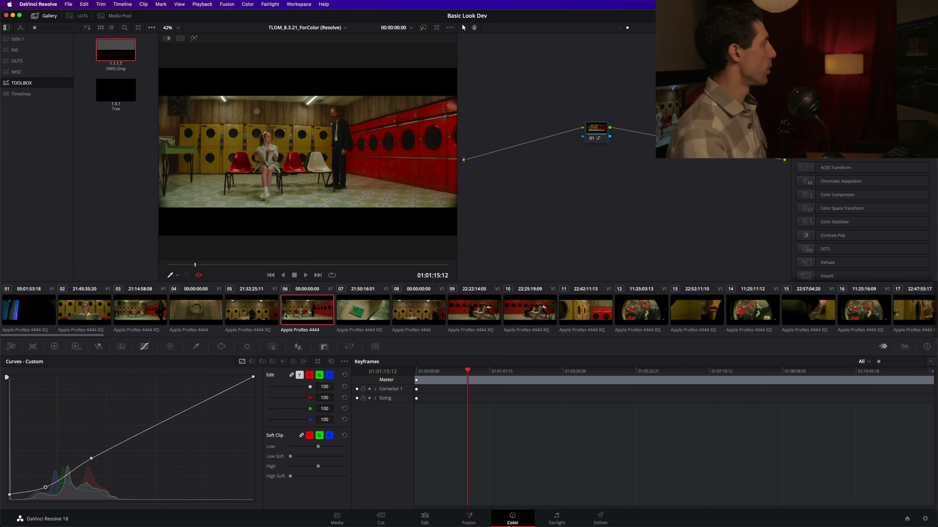
pyautogui.click(164, 307)
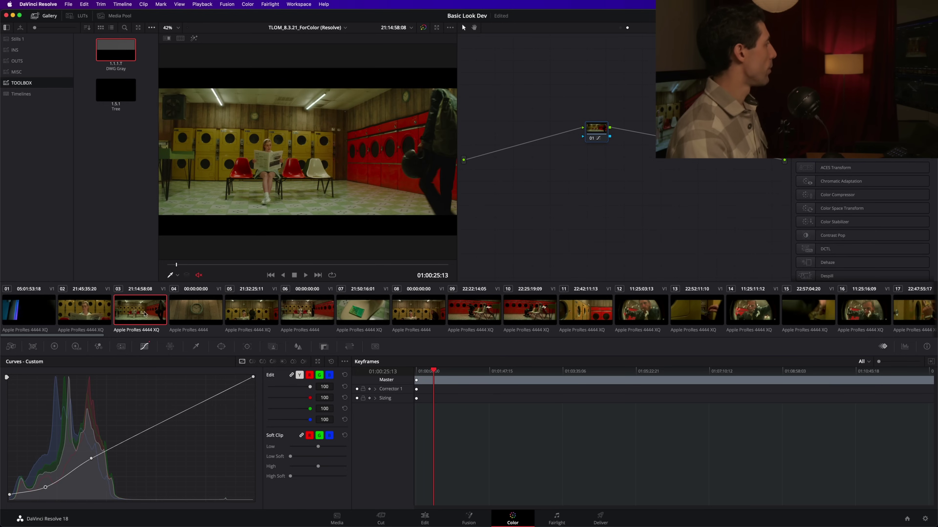
pyautogui.click(104, 311)
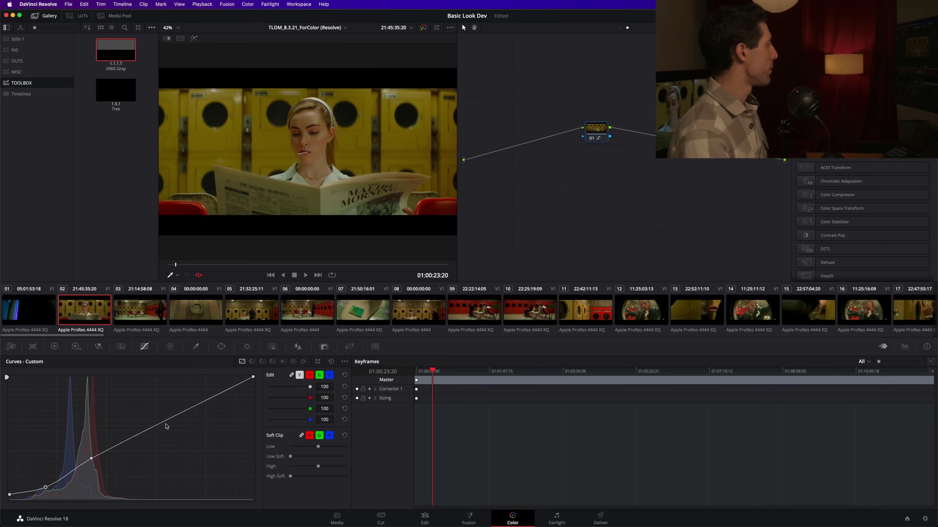
# Add an upper curve point, lower the white point and roll off the highlights, then open the Lightbox
pyautogui.moveTo(188, 411); pyautogui.dragTo(169, 409)
pyautogui.moveTo(254, 377); pyautogui.dragTo(254, 403)
pyautogui.moveTo(169, 411); pyautogui.dragTo(169, 418)
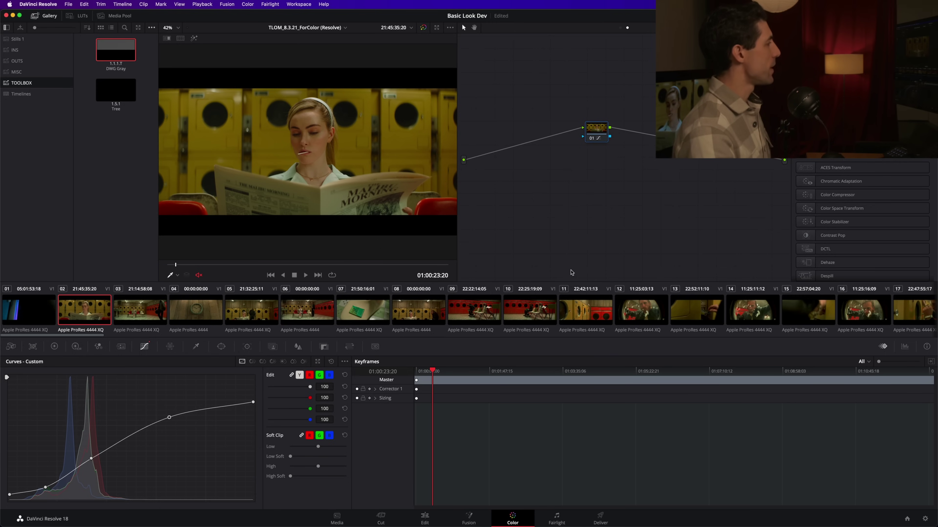
pyautogui.press('super+shift+w')
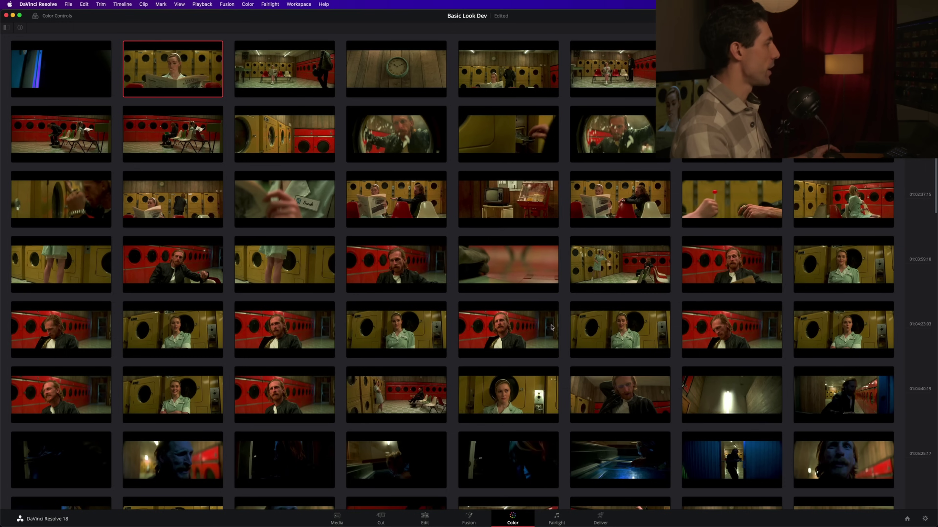
# Pick a later close-up clip from the Lightbox, close it, and nudge the curve's shadow point
pyautogui.click(610, 332)
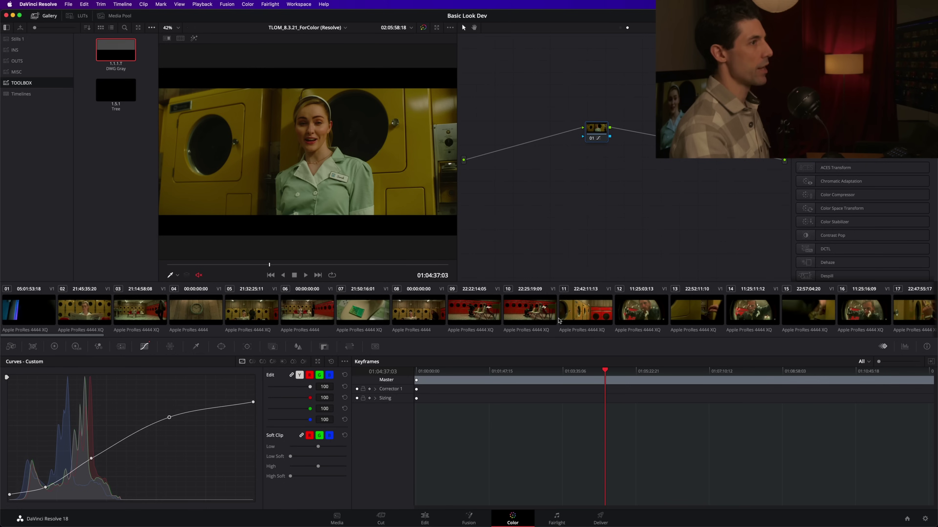
pyautogui.press('super+shift+w')
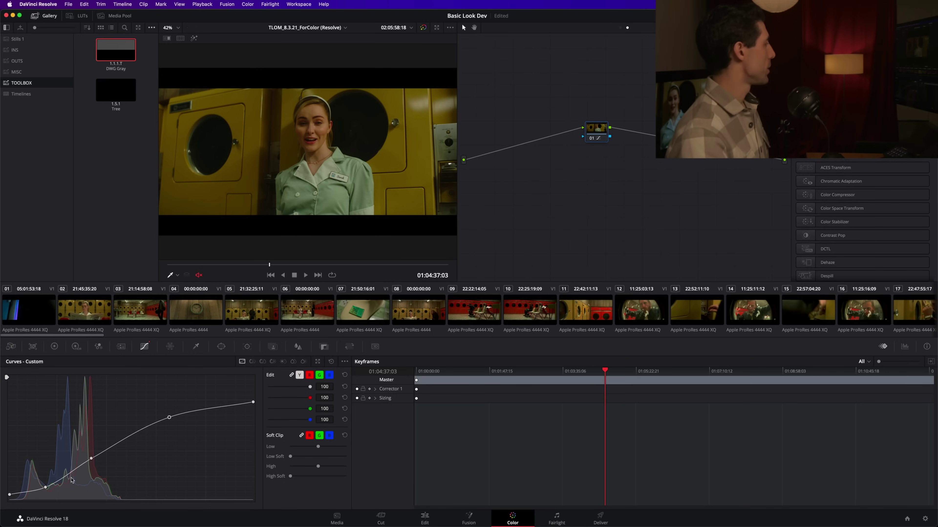
pyautogui.moveTo(46, 488); pyautogui.dragTo(44, 485)
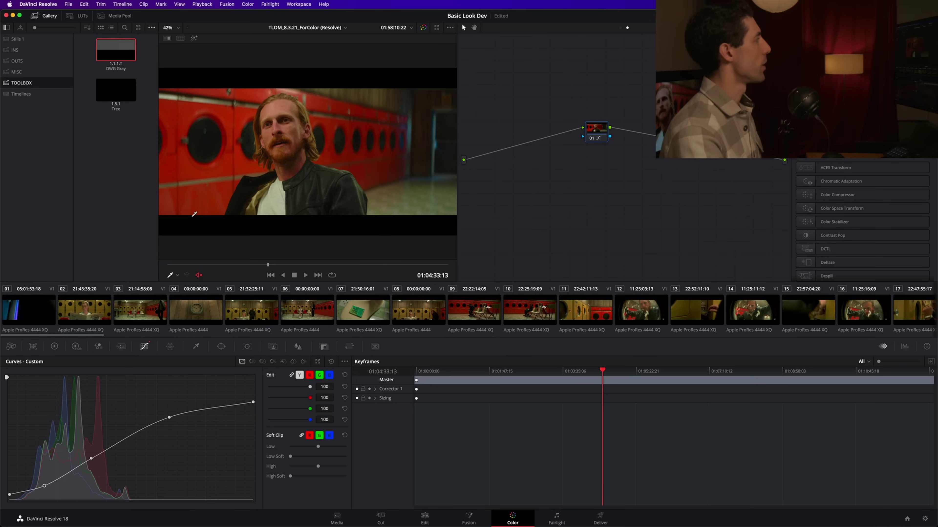
# Hide the Gallery, shift the curve node aside, and insert a serial node ahead of it
pyautogui.click(36, 16)
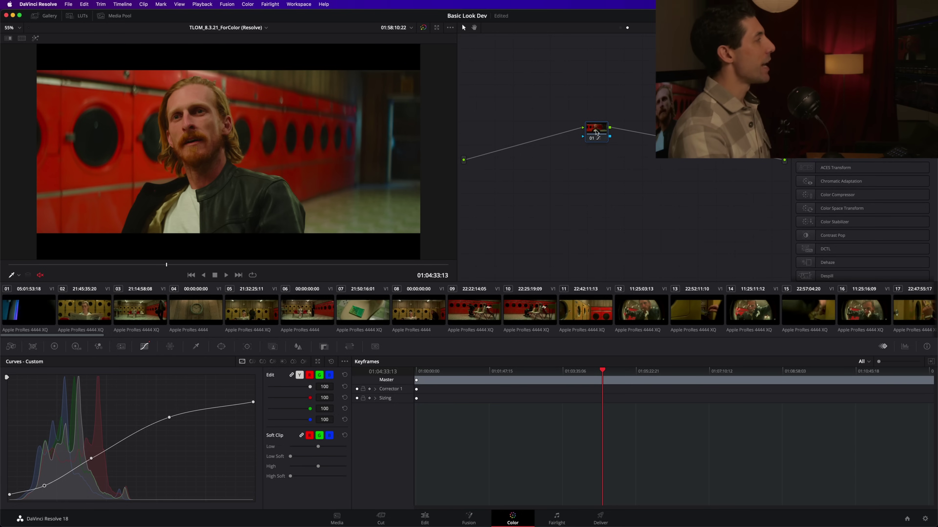
pyautogui.moveTo(600, 132)
pyautogui.mouseDown()
pyautogui.moveTo(588, 138)
pyautogui.moveTo(596, 143)
pyautogui.mouseUp()
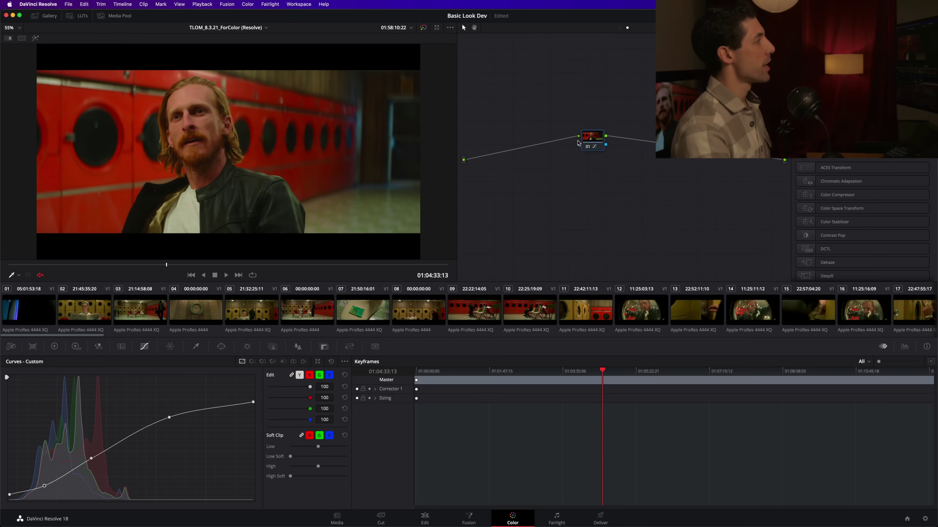
pyautogui.moveTo(591, 138); pyautogui.dragTo(593, 138)
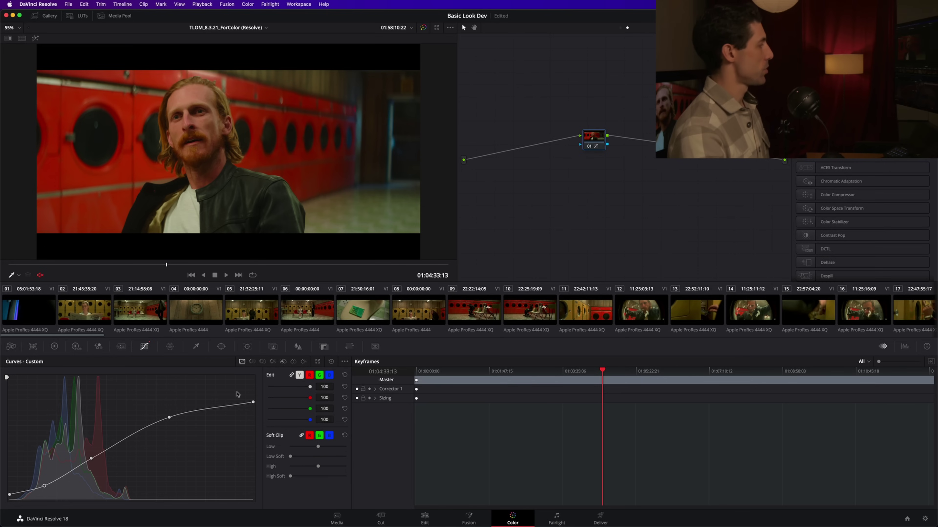
pyautogui.moveTo(590, 140); pyautogui.dragTo(556, 142)
pyautogui.hotkey('shift', 's')
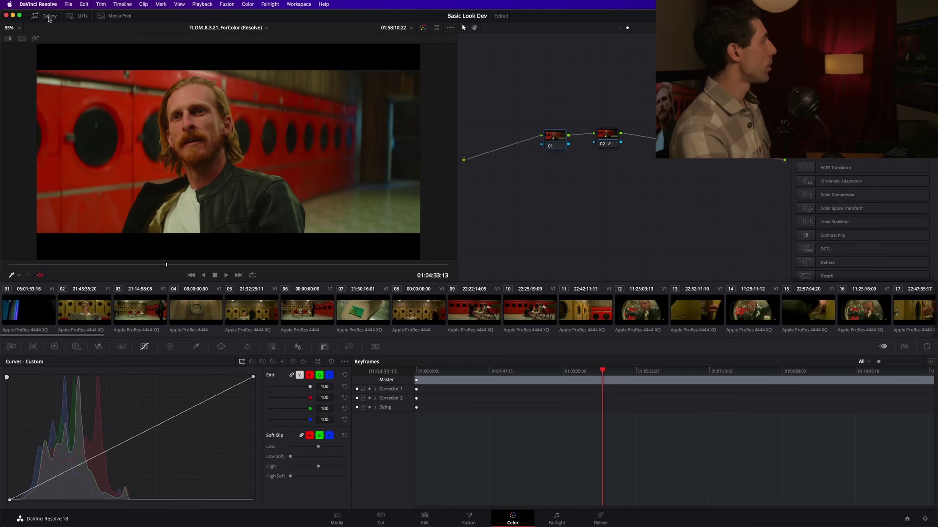
# Apply the DWG Gray still to node 01, add a serial node, then delete DWG Gray and reconnect the remaining node inline
pyautogui.click(48, 18)
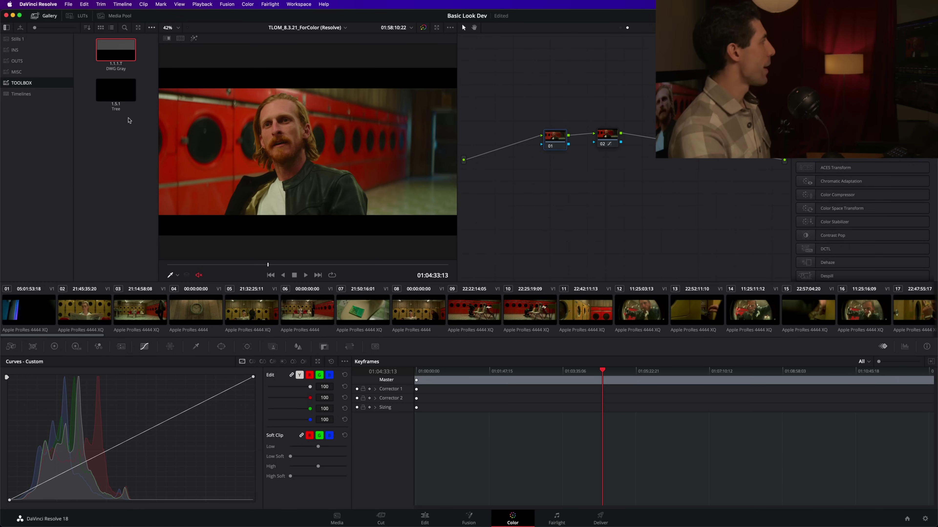
pyautogui.moveTo(121, 51); pyautogui.dragTo(545, 145)
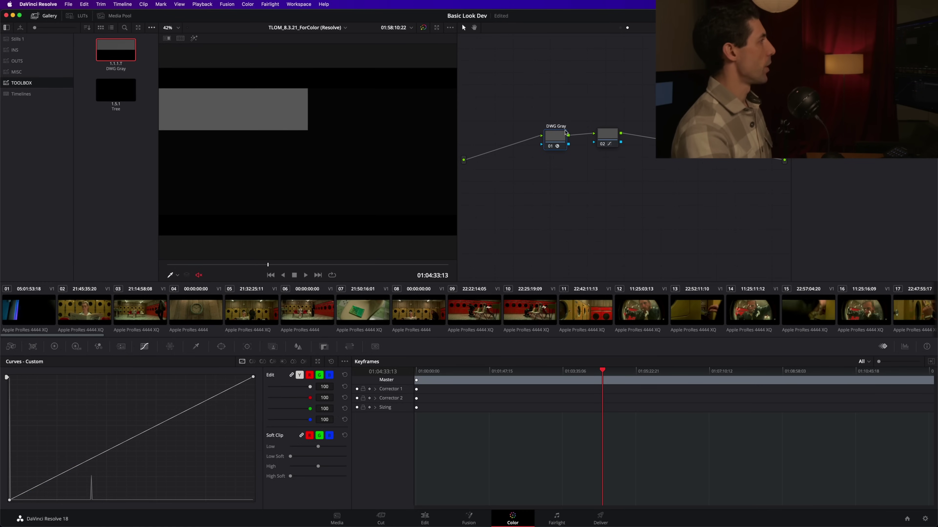
pyautogui.hotkey('alt', 's')
pyautogui.moveTo(598, 156); pyautogui.dragTo(597, 169)
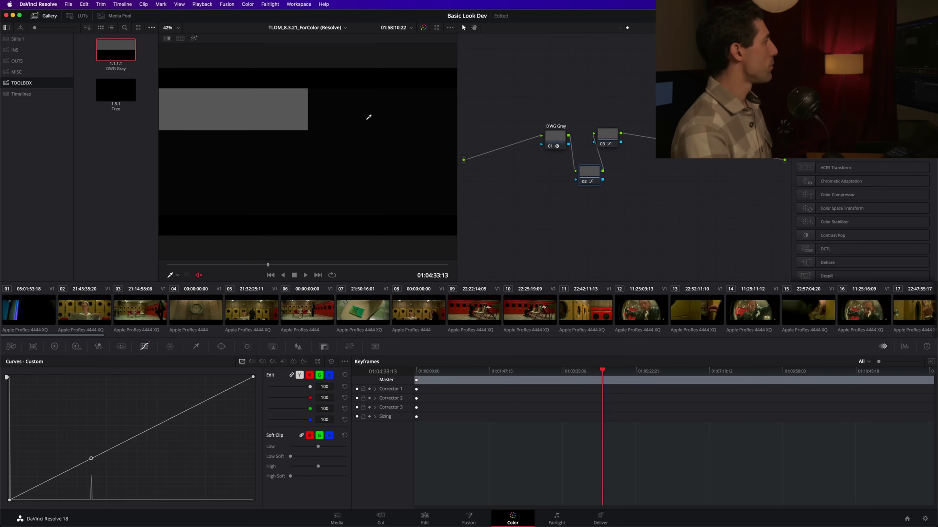
pyautogui.click(555, 140)
pyautogui.press('Delete')
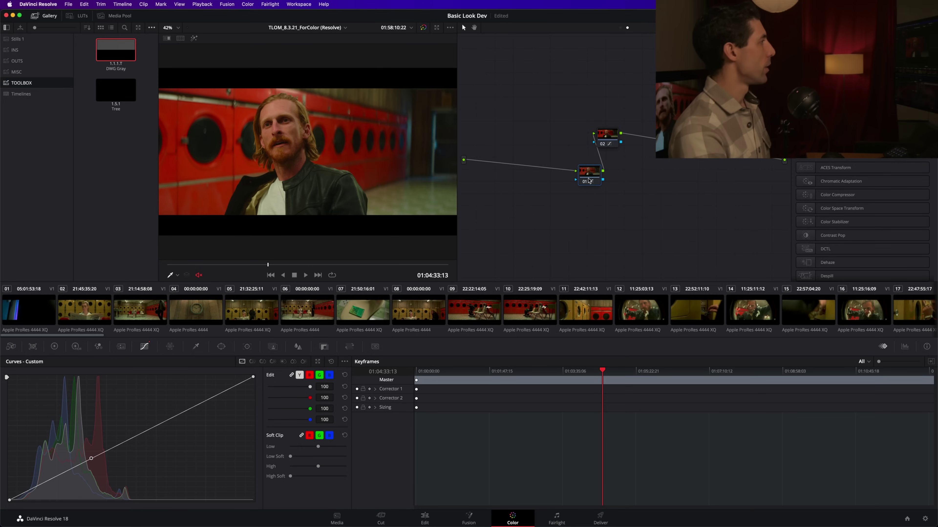
pyautogui.moveTo(587, 181); pyautogui.dragTo(553, 138)
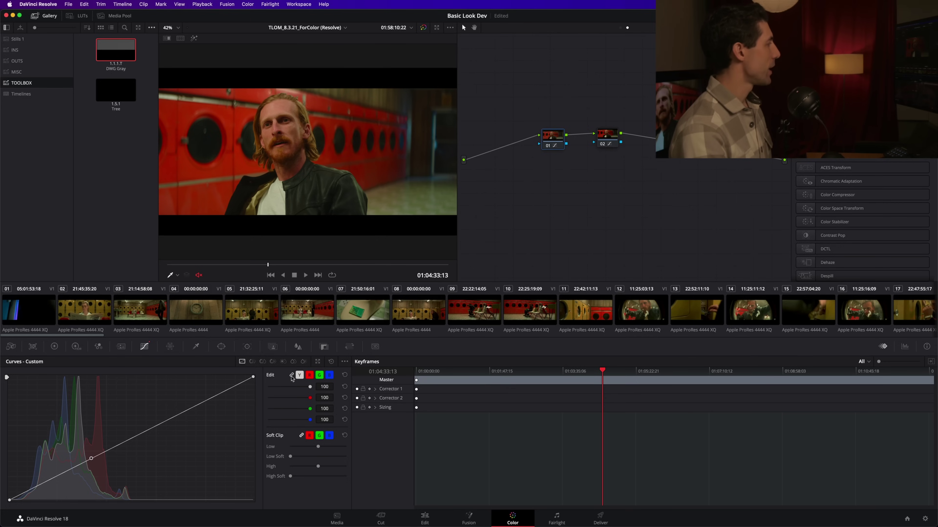
# Unlink the RGB curves and bend the blue channel's shadows slightly upward on the newspaper shot
pyautogui.click(292, 376)
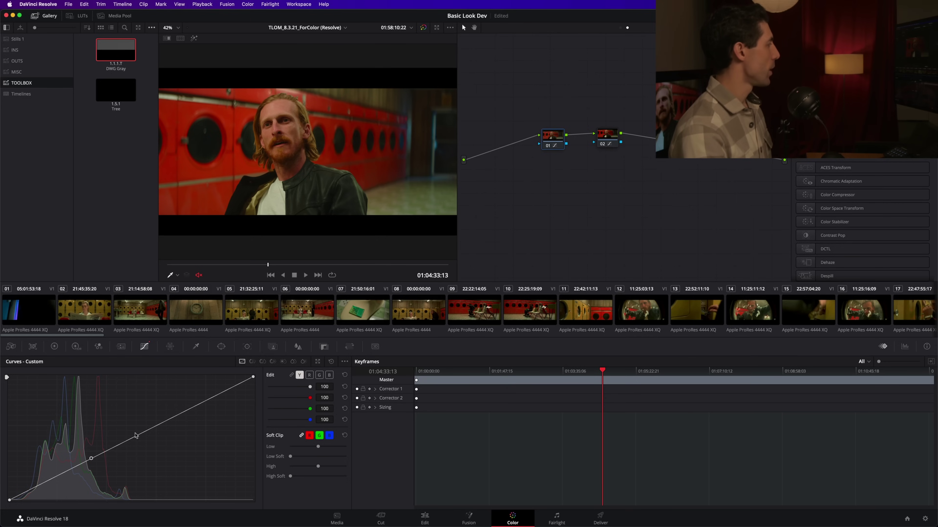
pyautogui.click(328, 375)
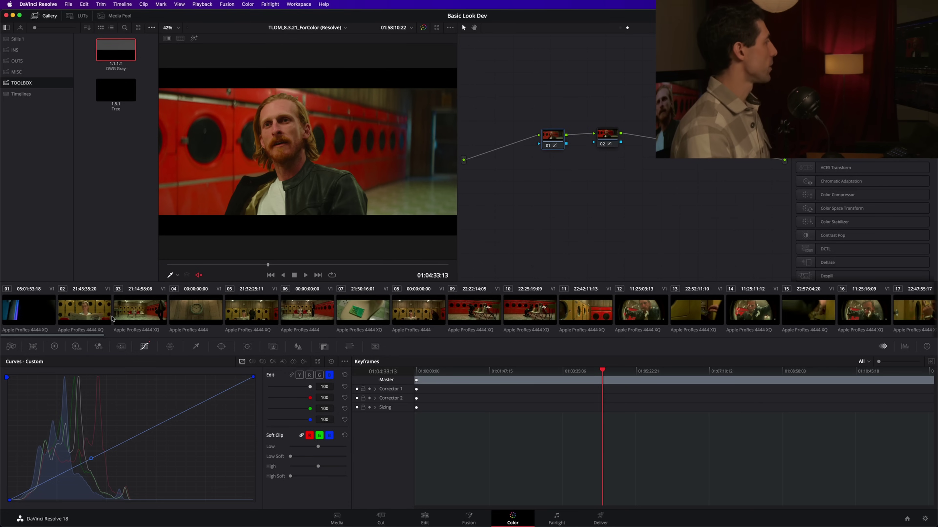
pyautogui.click(97, 312)
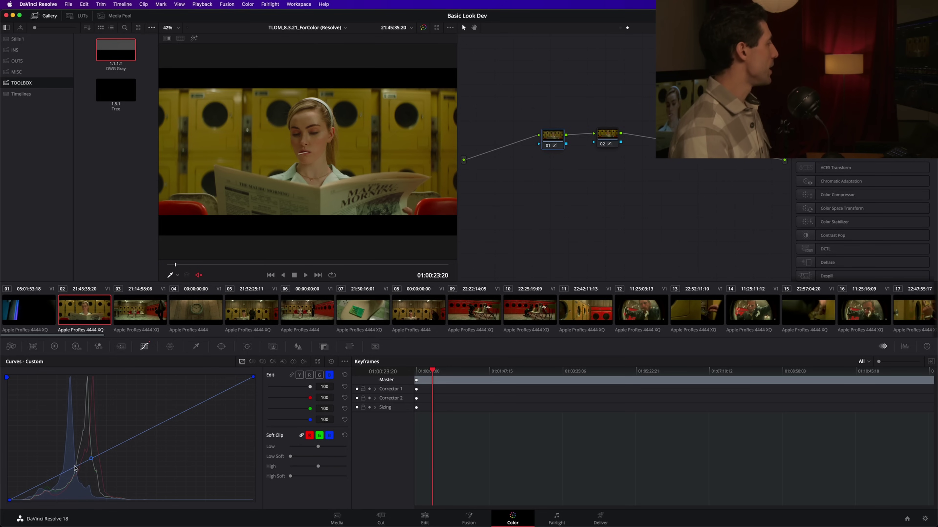
pyautogui.click(75, 467)
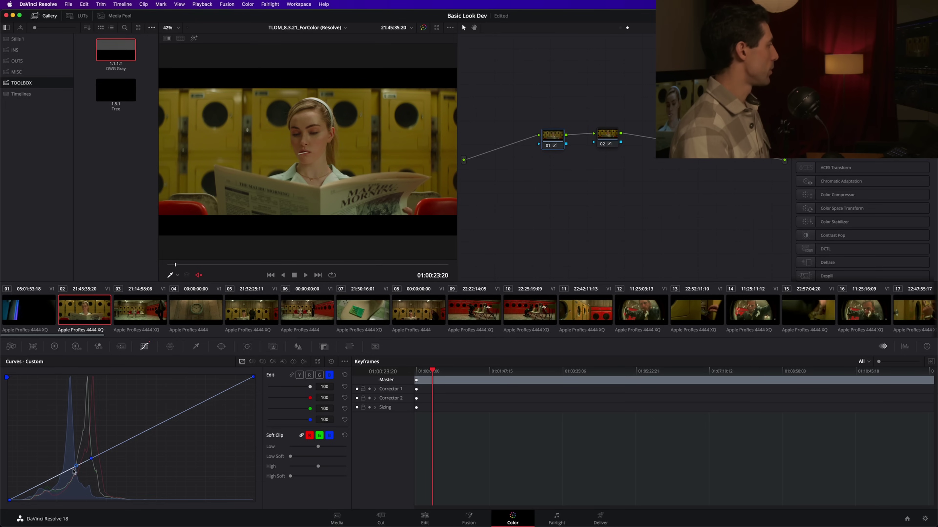
pyautogui.moveTo(52, 482); pyautogui.dragTo(37, 479)
# Add a midpoint and a lower shadow point on the green curve, nudging the shadow point
pyautogui.click(320, 374)
pyautogui.click(75, 467)
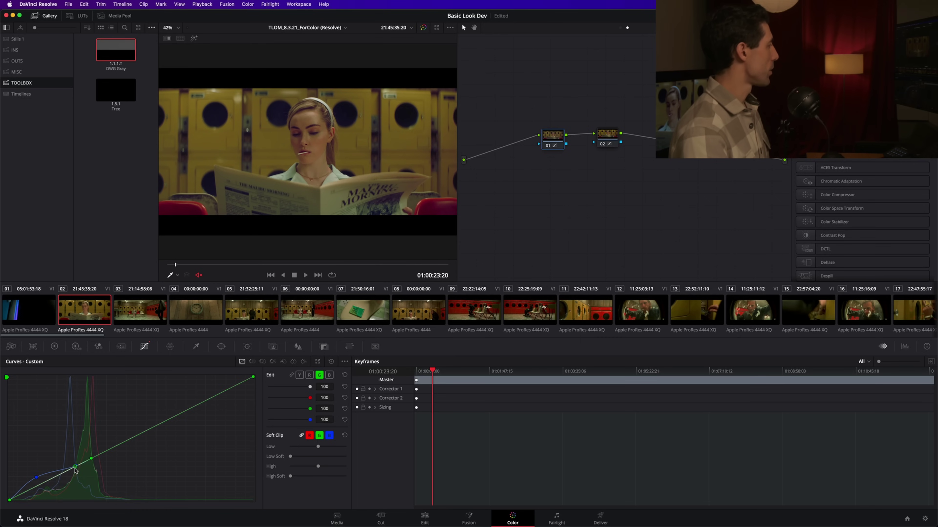
pyautogui.click(40, 484)
pyautogui.moveTo(39, 483); pyautogui.dragTo(38, 482)
# Show the histogram and vectorscope, compare node 01 on and off, and pull the red highlights down toward neutral
pyautogui.press('super+shift+w')
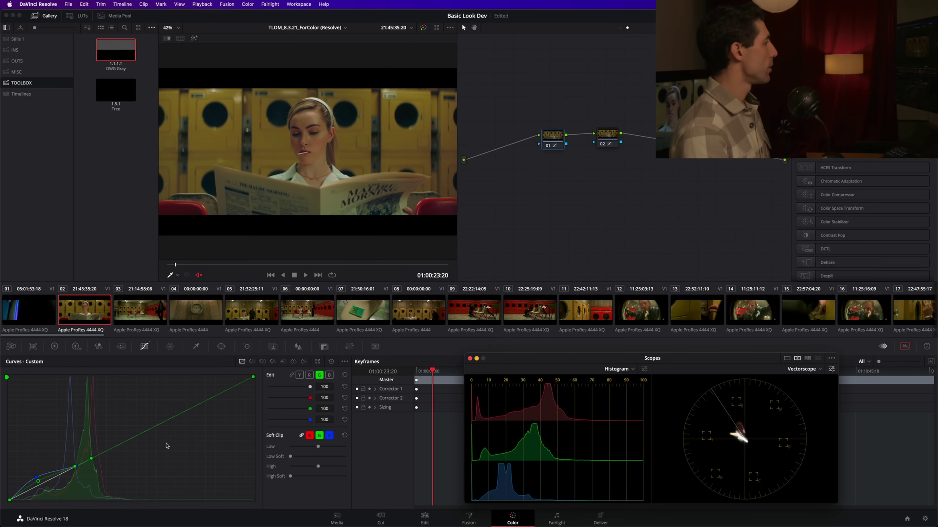
pyautogui.hotkey('ctrl', 'd')
pyautogui.hotkey('ctrl', 'd')
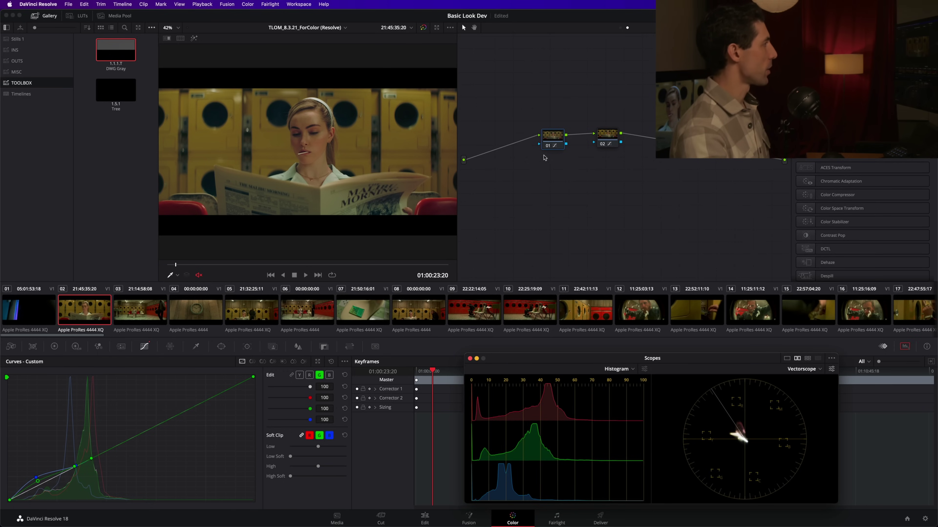
pyautogui.hotkey('ctrl', 'd')
pyautogui.hotkey('ctrl', 'd')
pyautogui.hotkey('ctrl', 'd')
pyautogui.hotkey('ctrl', 'd')
pyautogui.hotkey('ctrl', 'd')
pyautogui.hotkey('ctrl', 'd')
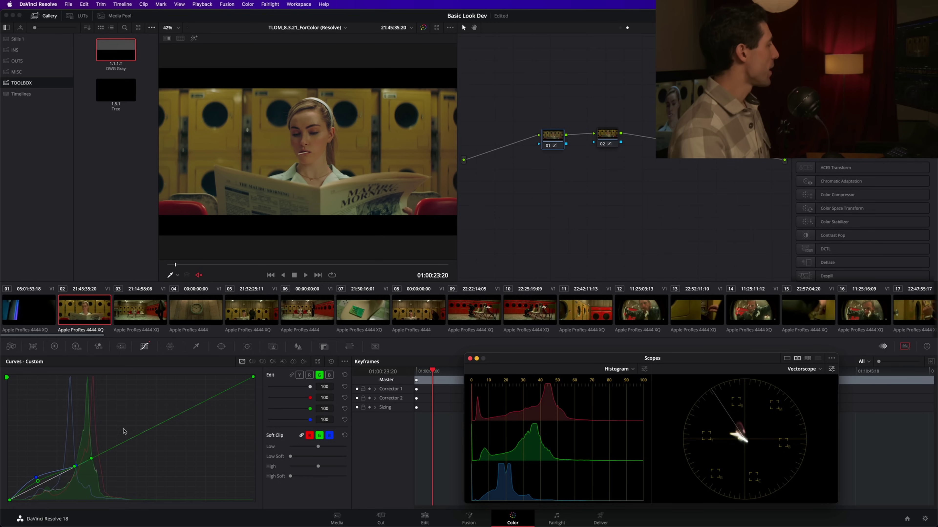
pyautogui.click(310, 375)
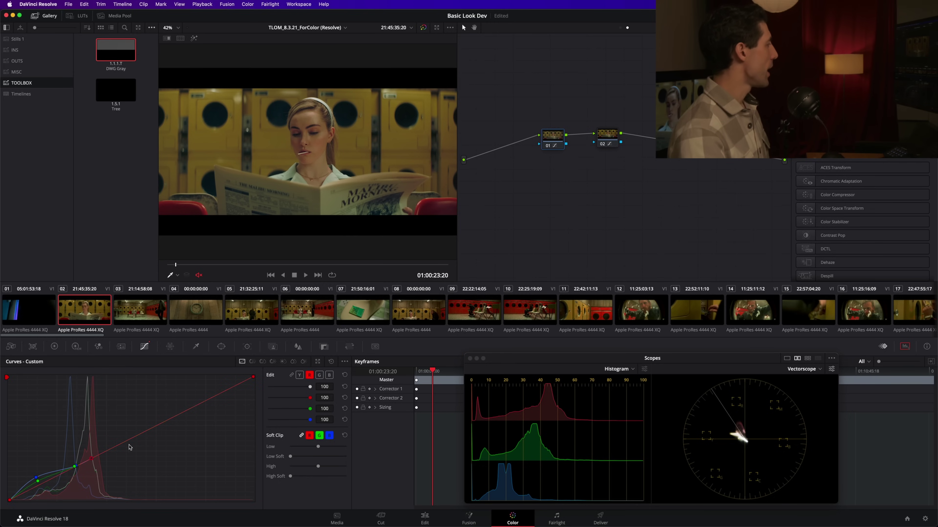
pyautogui.click(104, 457)
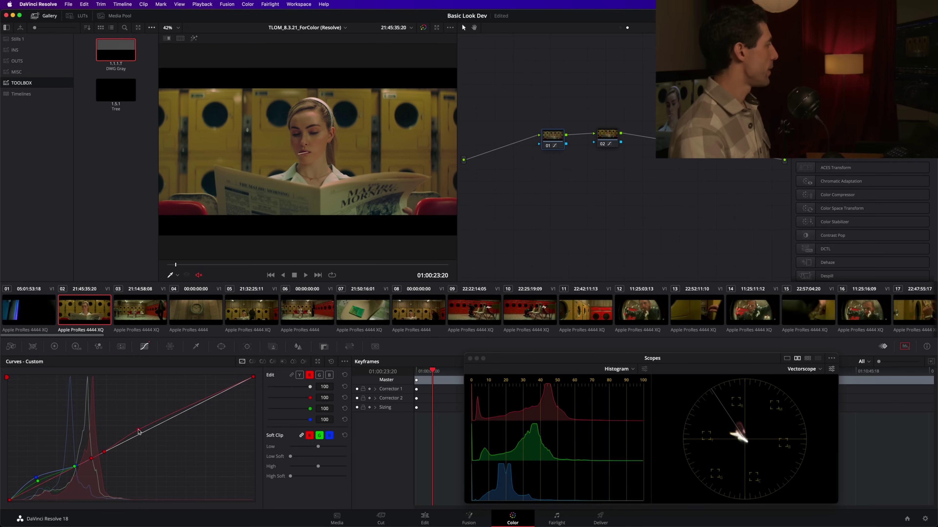
pyautogui.moveTo(138, 431); pyautogui.dragTo(139, 433)
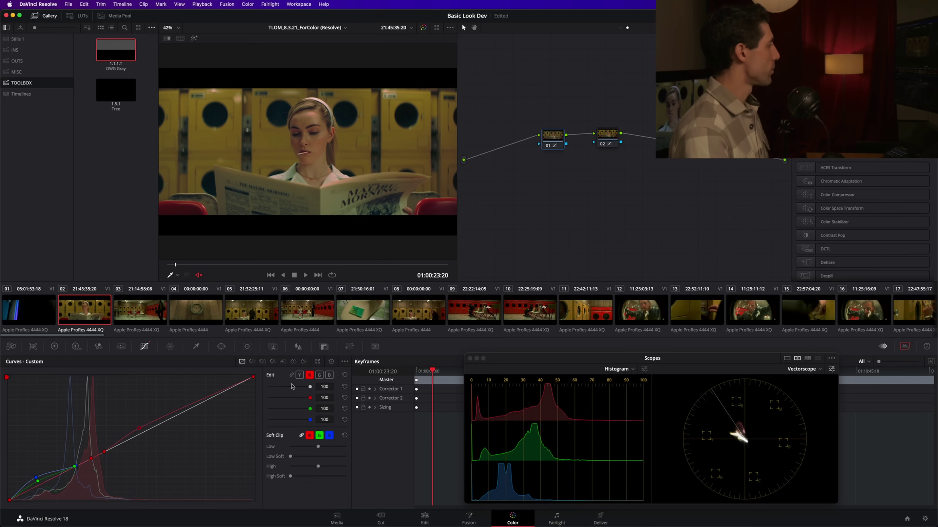
# Add green curve points and lower the green highlights slightly, then toggle node 01 to compare
pyautogui.click(319, 375)
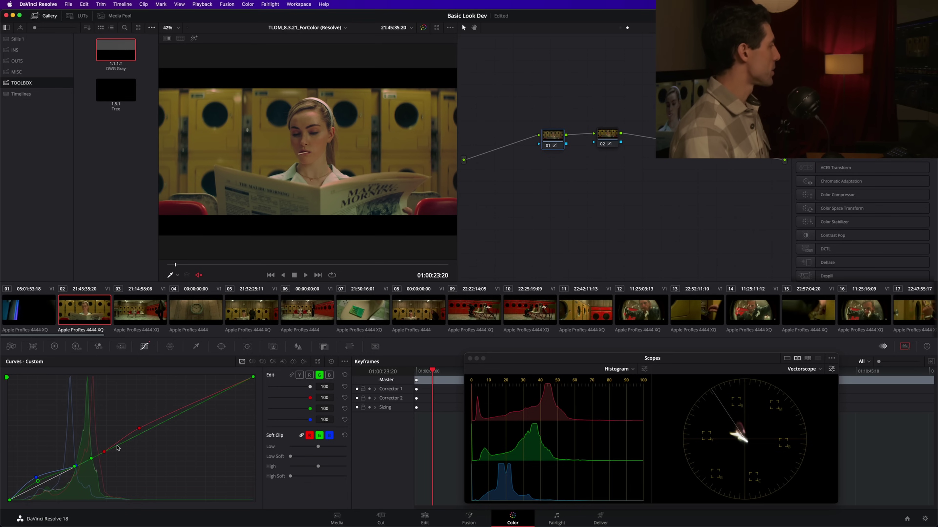
pyautogui.click(103, 457)
pyautogui.moveTo(143, 436); pyautogui.dragTo(142, 433)
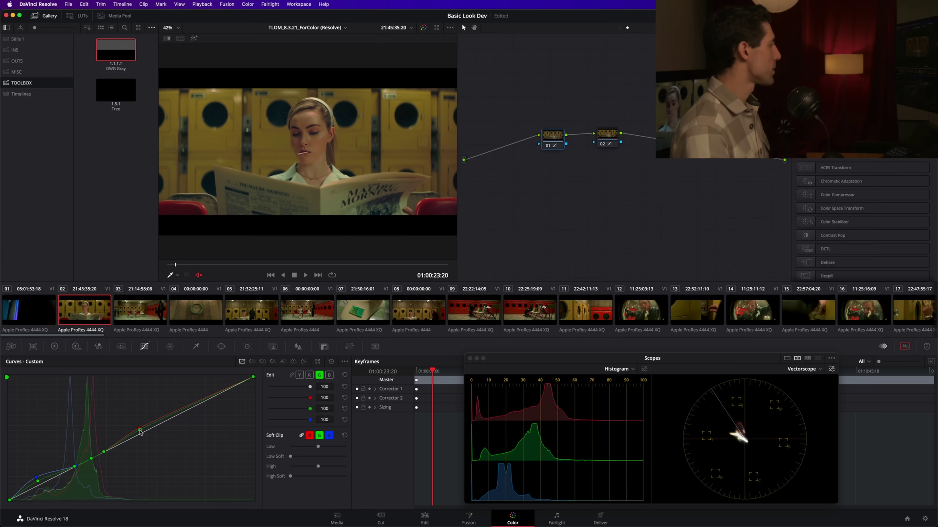
pyautogui.moveTo(141, 432); pyautogui.dragTo(141, 434)
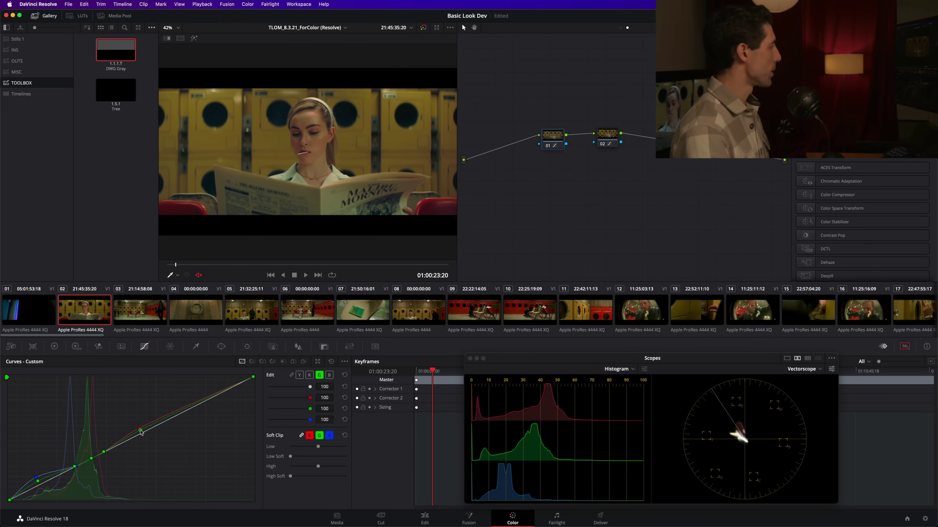
pyautogui.hotkey('ctrl', 'd')
pyautogui.hotkey('ctrl', 'd')
pyautogui.hotkey('ctrl', 'd')
pyautogui.hotkey('ctrl', 'd')
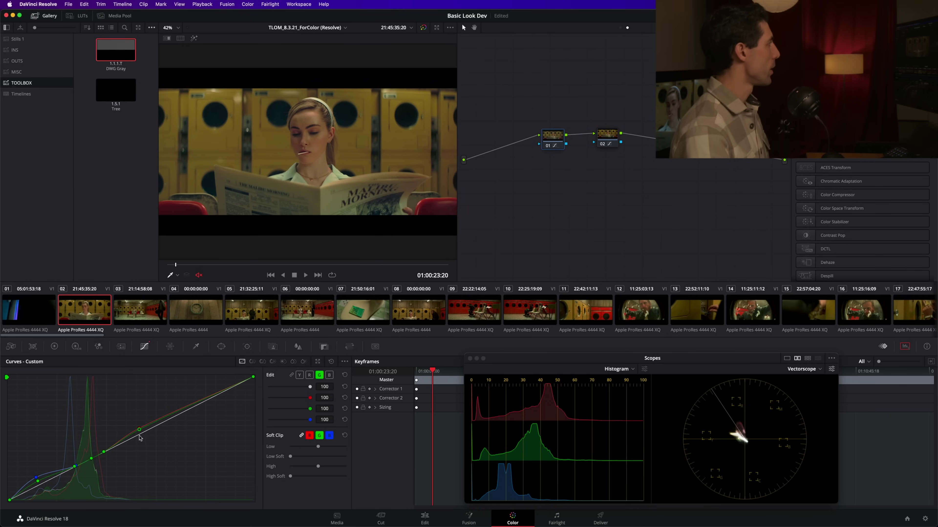
# Compare node 01 on and off on clips 03 and 06
pyautogui.click(151, 317)
pyautogui.hotkey('ctrl', 'd')
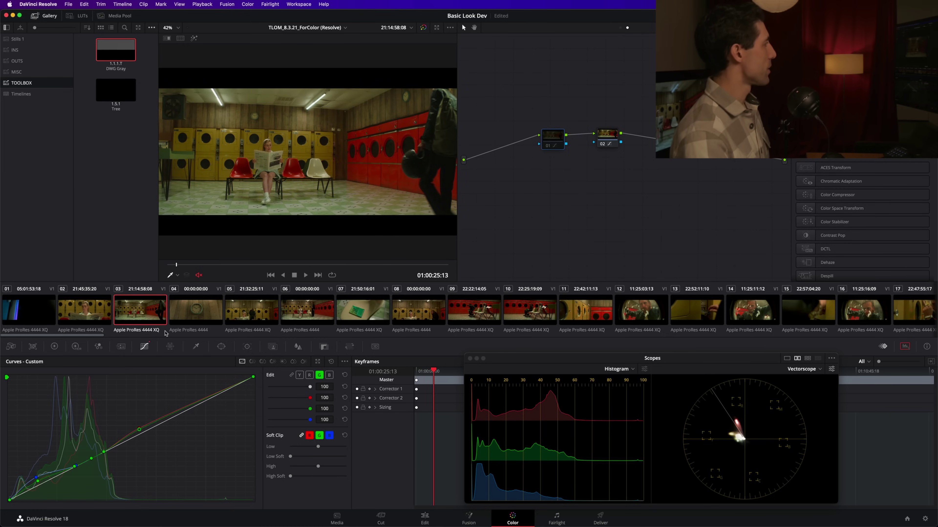
pyautogui.hotkey('ctrl', 'd')
pyautogui.hotkey('ctrl', 'd')
pyautogui.hotkey('ctrl', 'd')
pyautogui.hotkey('ctrl', 'd')
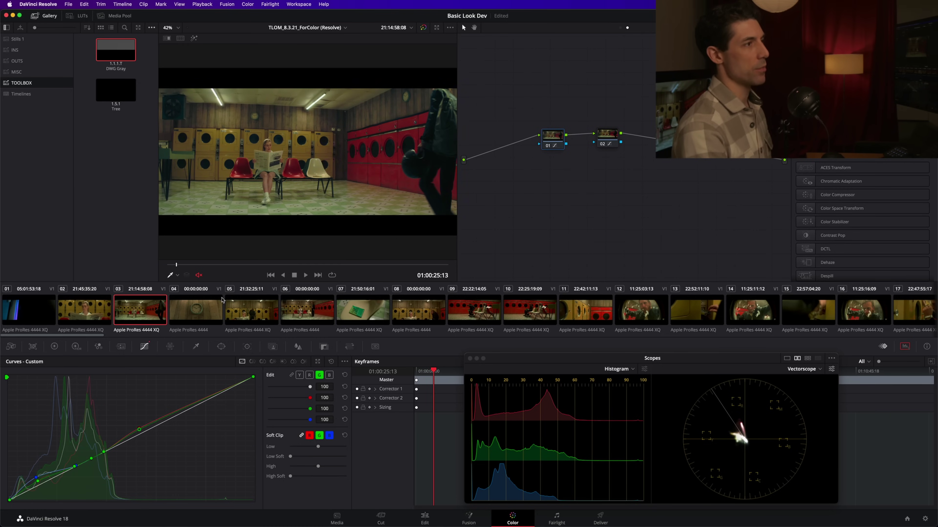
pyautogui.hotkey('ctrl', 'd')
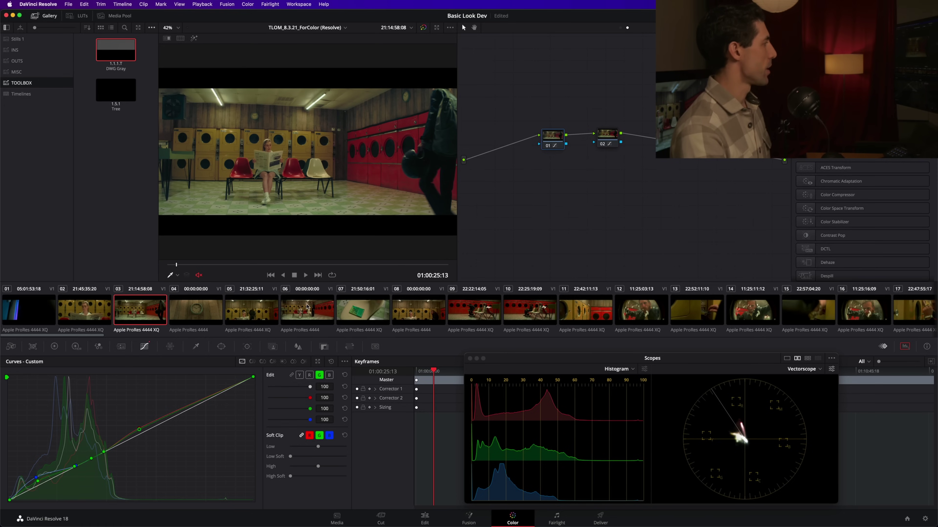
pyautogui.click(305, 311)
pyautogui.hotkey('ctrl', 'd')
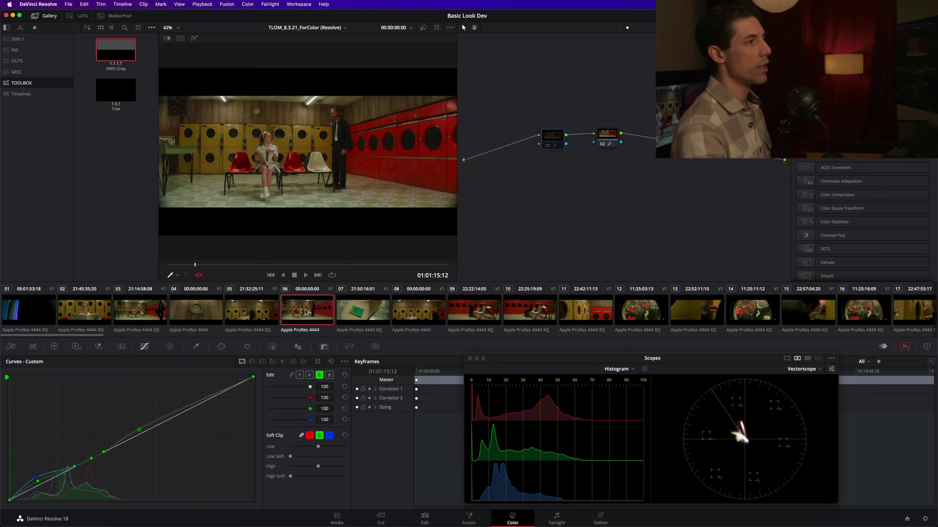
pyautogui.hotkey('ctrl', 'd')
# Label node 01 SPLIT and node 02 CURVE, nudging the SPLIT node slightly right
pyautogui.rightClick(557, 137)
pyautogui.click(592, 165)
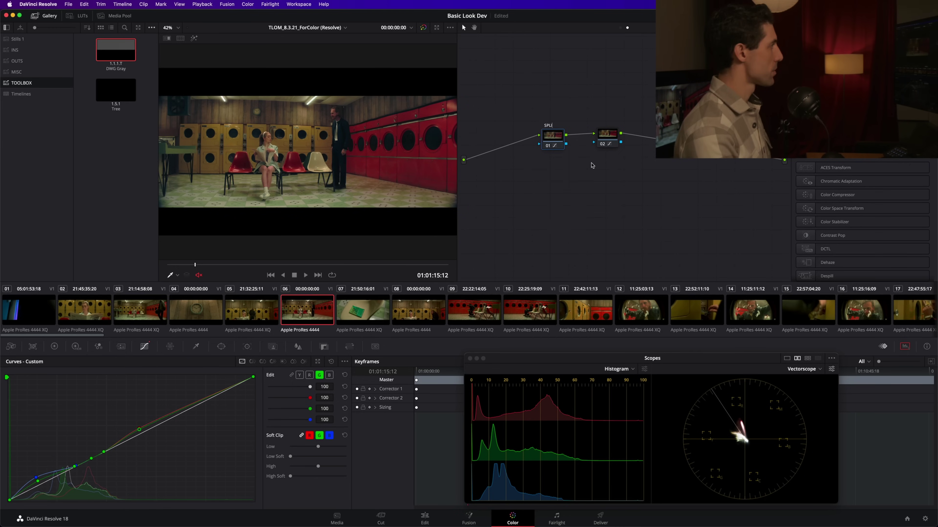
pyautogui.click(605, 135)
pyautogui.rightClick(603, 134)
pyautogui.click(630, 156)
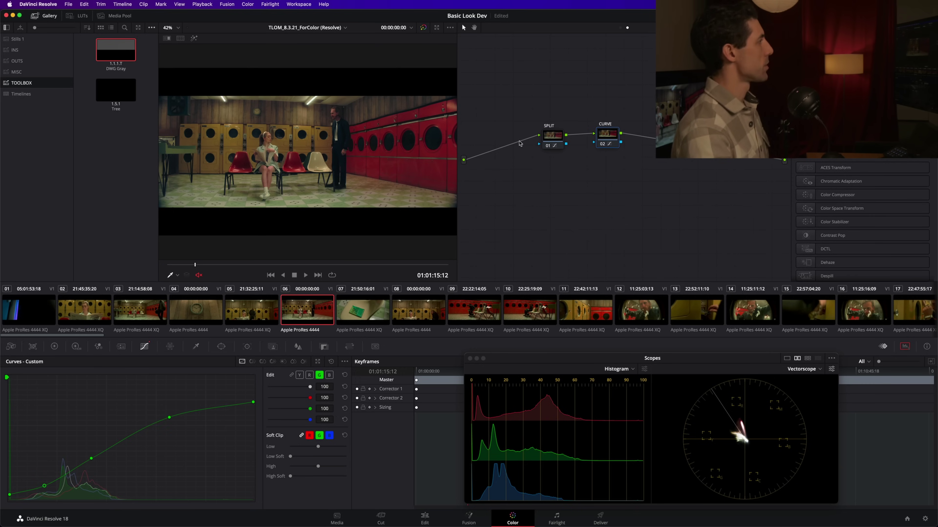
pyautogui.click(554, 139)
pyautogui.moveTo(557, 139); pyautogui.dragTo(560, 139)
pyautogui.click(605, 136)
pyautogui.click(558, 140)
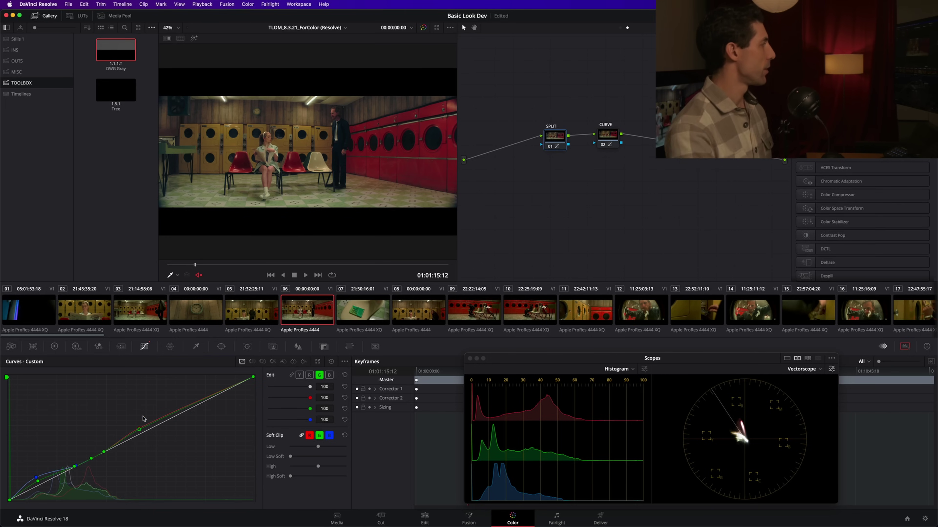
# Select the CURVE node and bypass it to compare its contrast against the SPLIT-only grade
pyautogui.moveTo(557, 135); pyautogui.dragTo(558, 129)
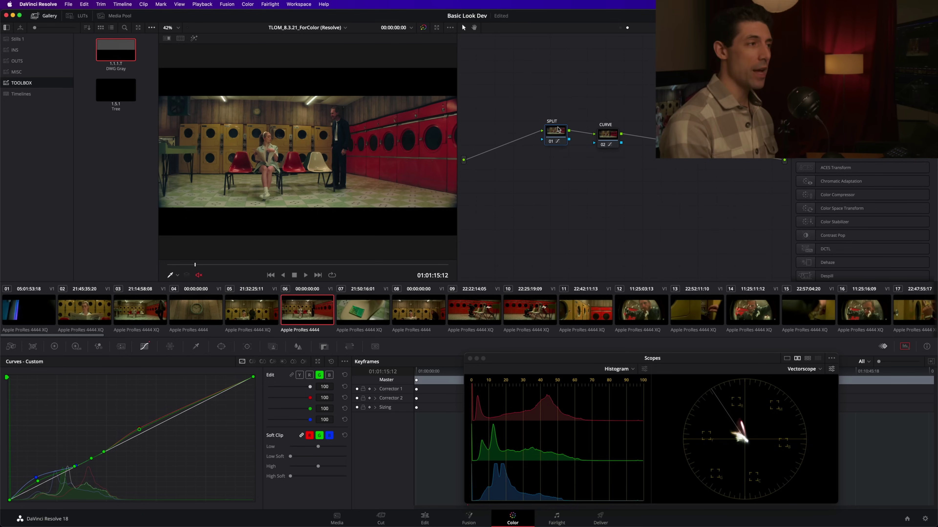
pyautogui.click(607, 134)
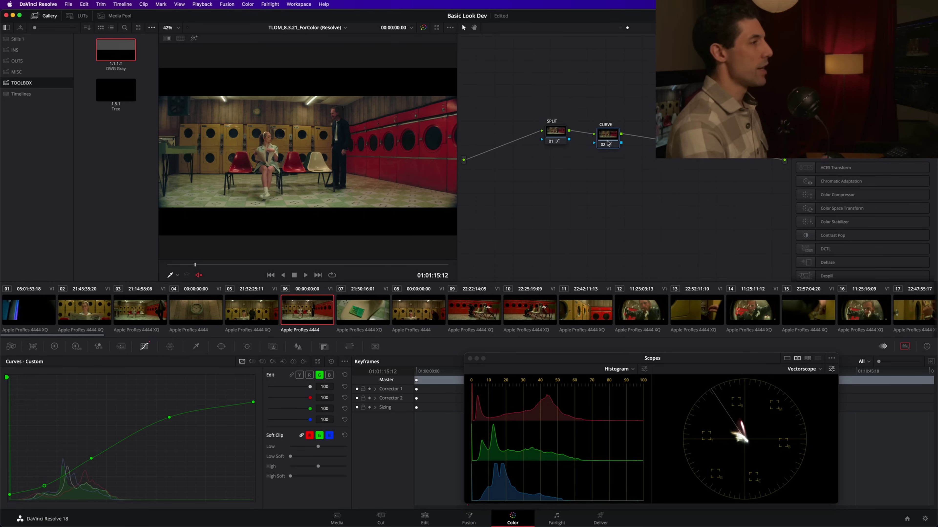
pyautogui.click(602, 144)
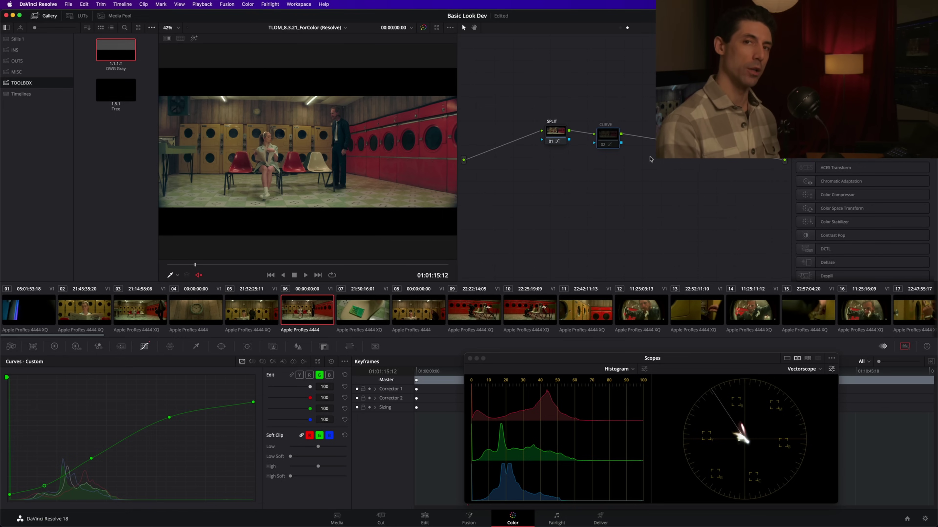
# Reselect the SPLIT node and switch to clip 08, the woman reading a newspaper
pyautogui.click(555, 131)
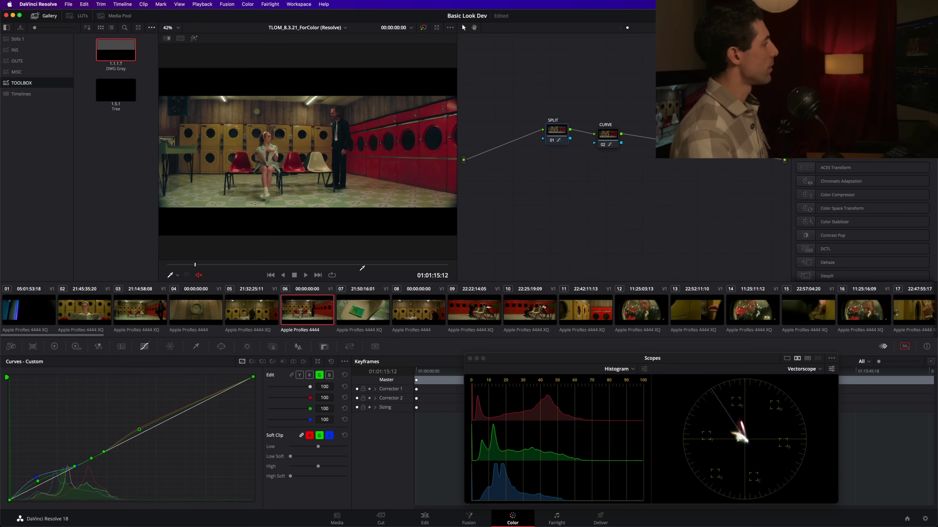
pyautogui.click(411, 314)
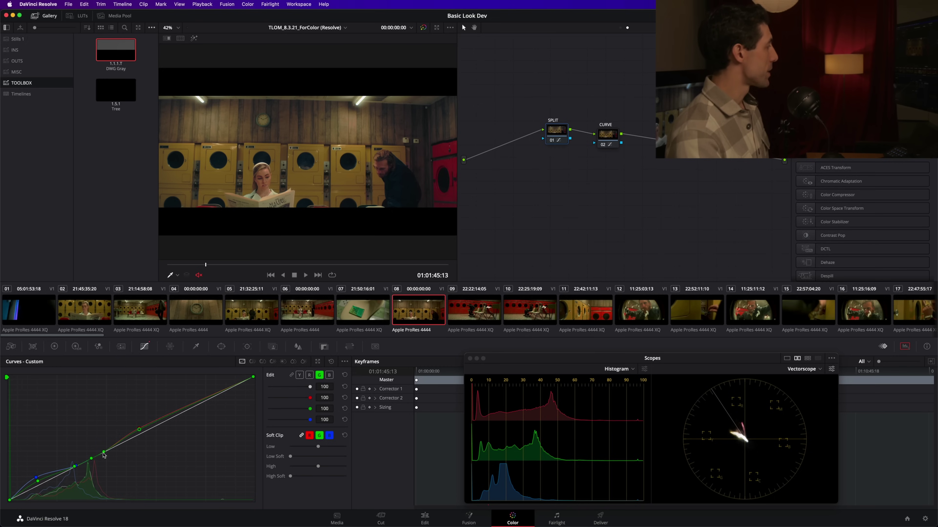
# Add green shadow and red midtone points to SPLIT's curve, then bypass SPLIT to compare
pyautogui.moveTo(105, 454); pyautogui.dragTo(82, 469)
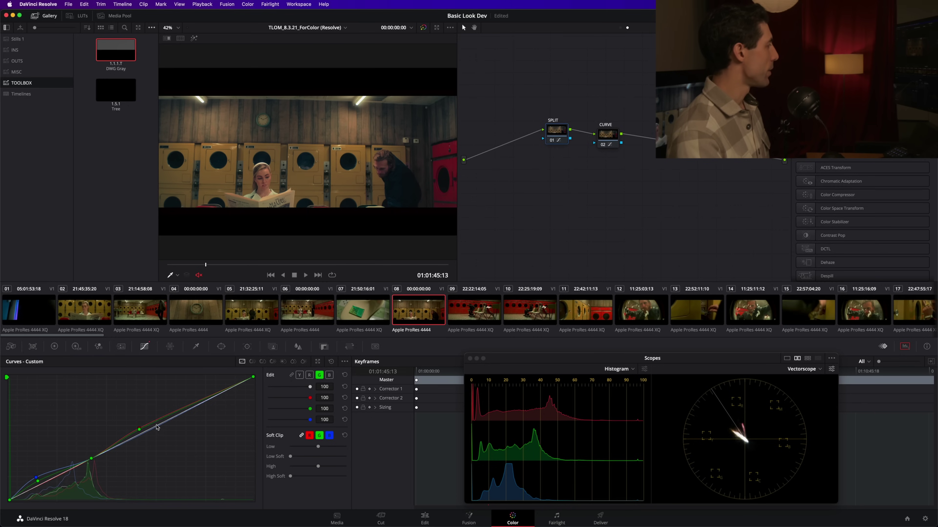
pyautogui.click(92, 478)
pyautogui.click(94, 474)
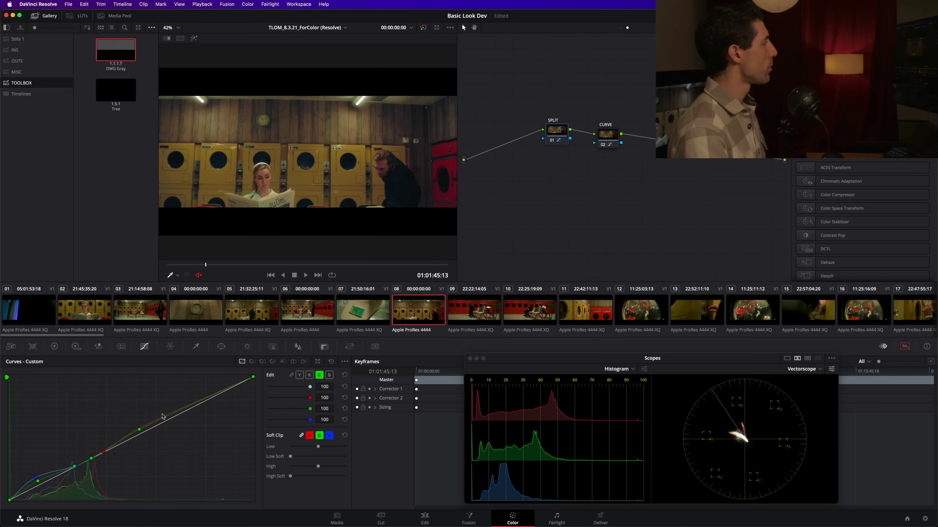
pyautogui.press('super+d')
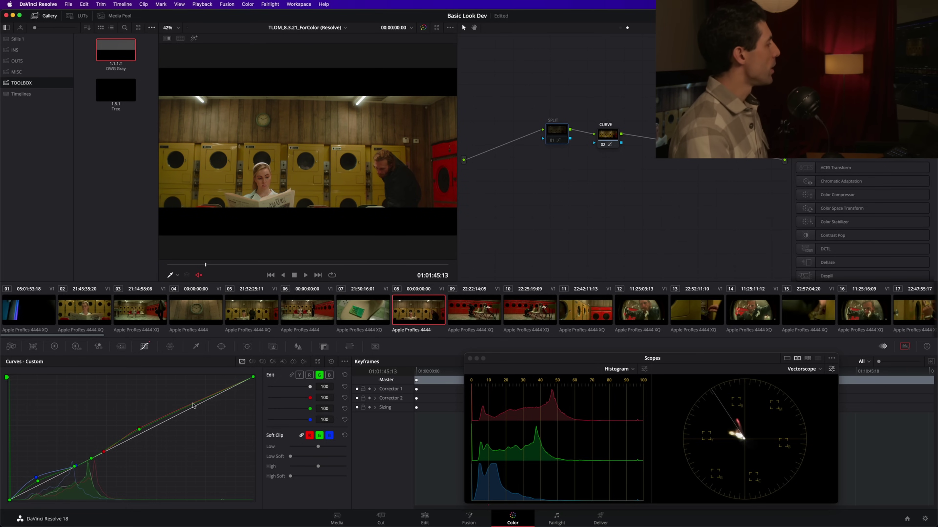
# Pop out the curves editor, nudge SPLIT's green point down, and show the blue curve
pyautogui.click(317, 362)
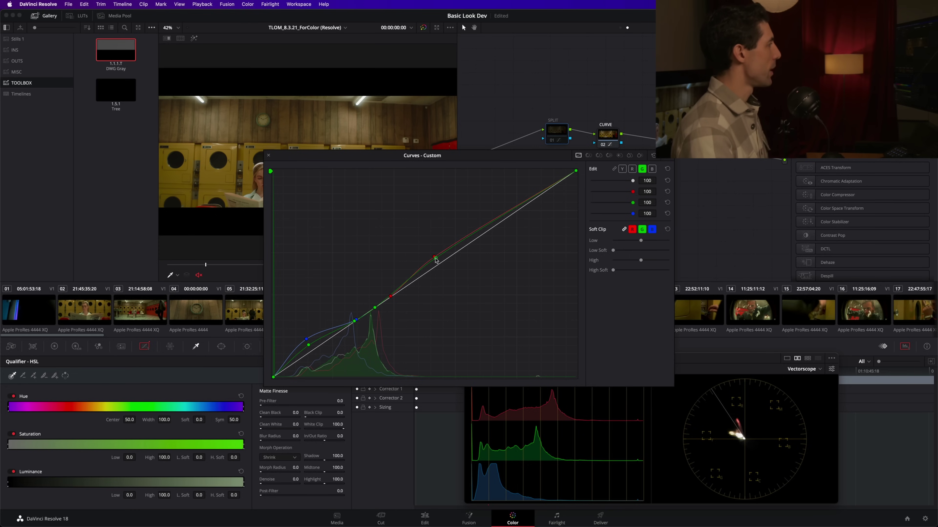
pyautogui.moveTo(436, 260); pyautogui.dragTo(436, 260)
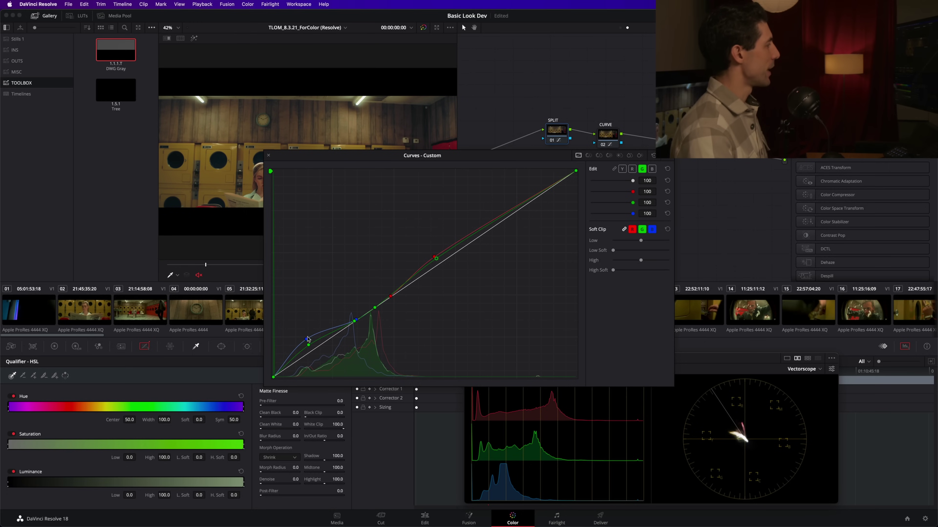
pyautogui.click(307, 339)
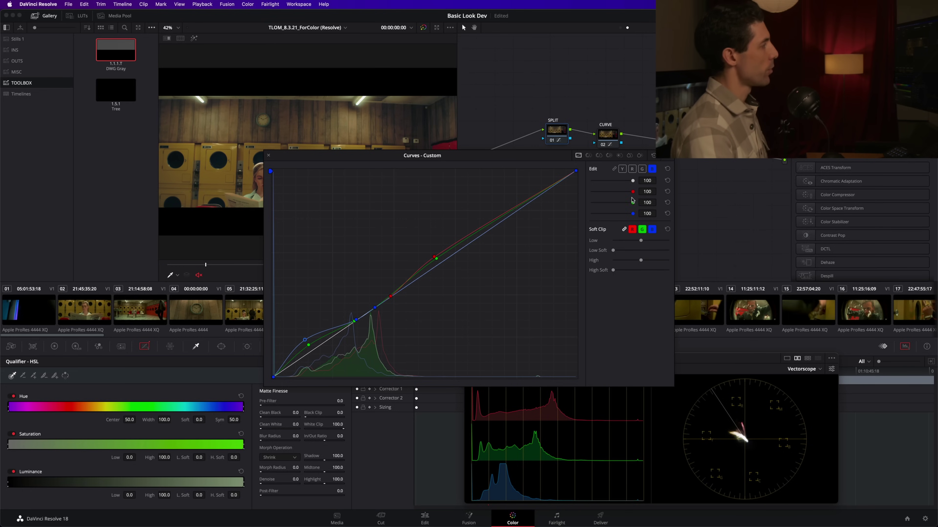
# Move the curves window off the image and test the red and green intensity sliders
pyautogui.moveTo(538, 157); pyautogui.dragTo(416, 264)
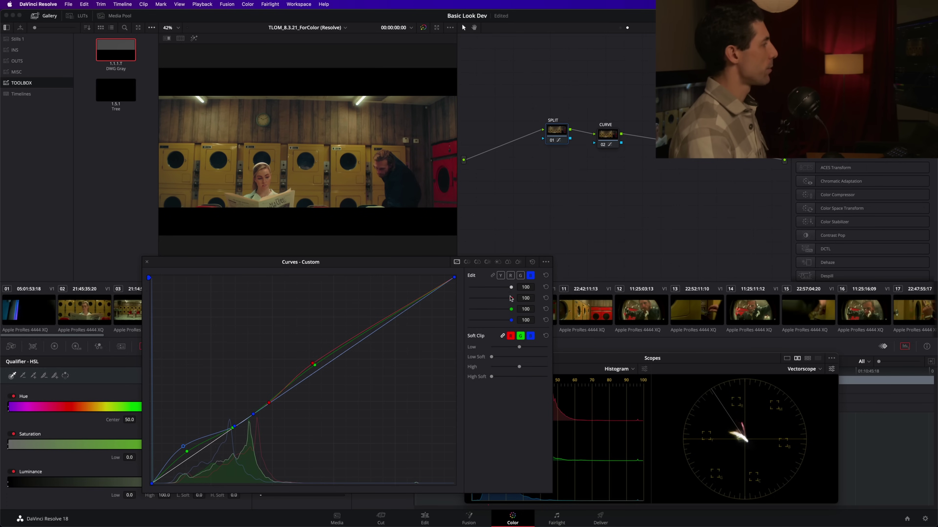
pyautogui.moveTo(511, 299)
pyautogui.mouseDown()
pyautogui.moveTo(501, 298)
pyautogui.moveTo(505, 312)
pyautogui.mouseUp()
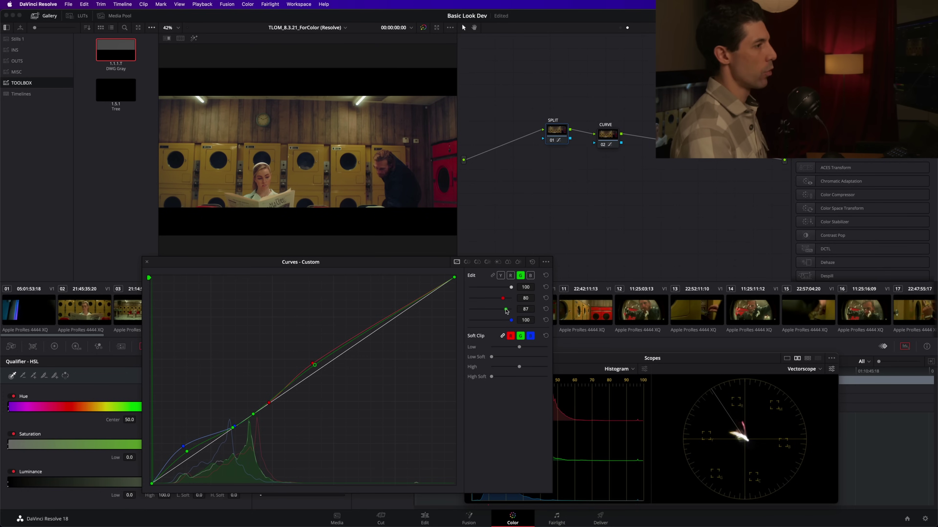
pyautogui.moveTo(506, 310); pyautogui.dragTo(525, 299)
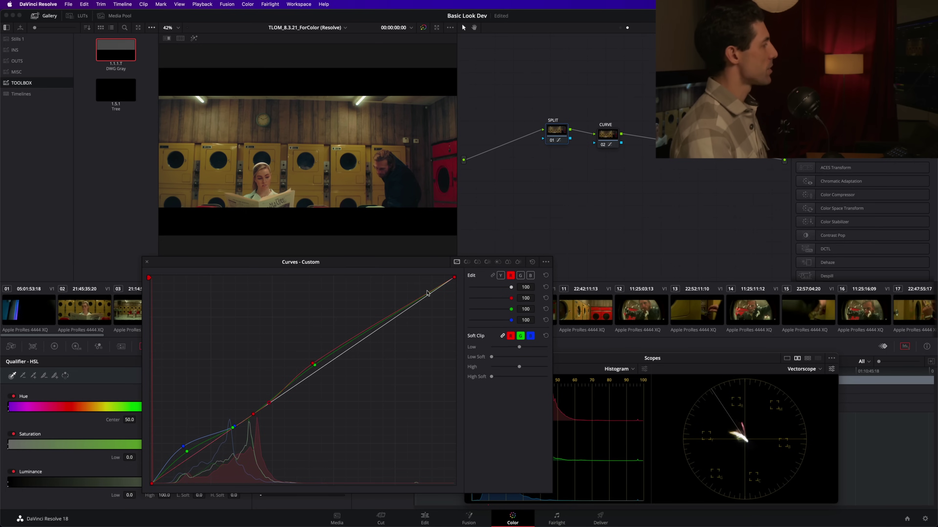
# Dock the curves editor, set SPLIT's Key Output gain to 0.500, and save the project
pyautogui.click(148, 262)
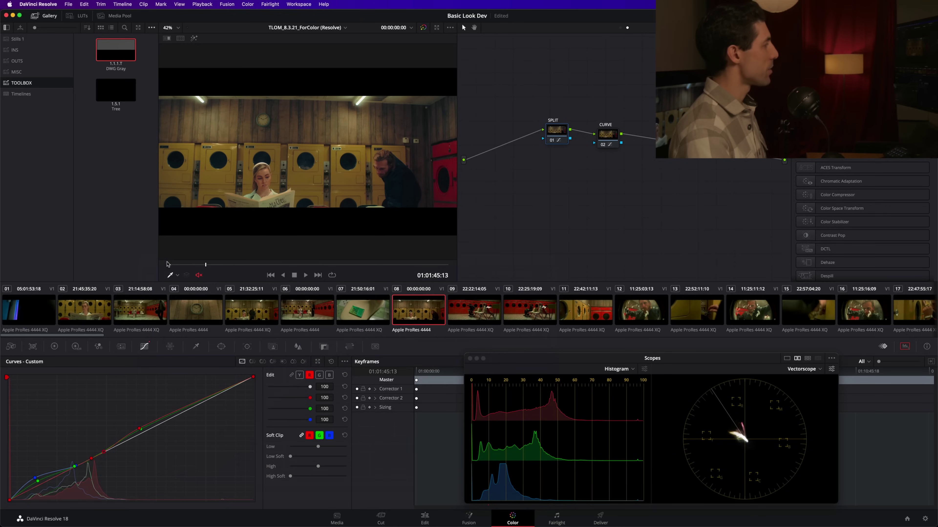
pyautogui.click(323, 347)
pyautogui.click(270, 437)
pyautogui.write('.5')
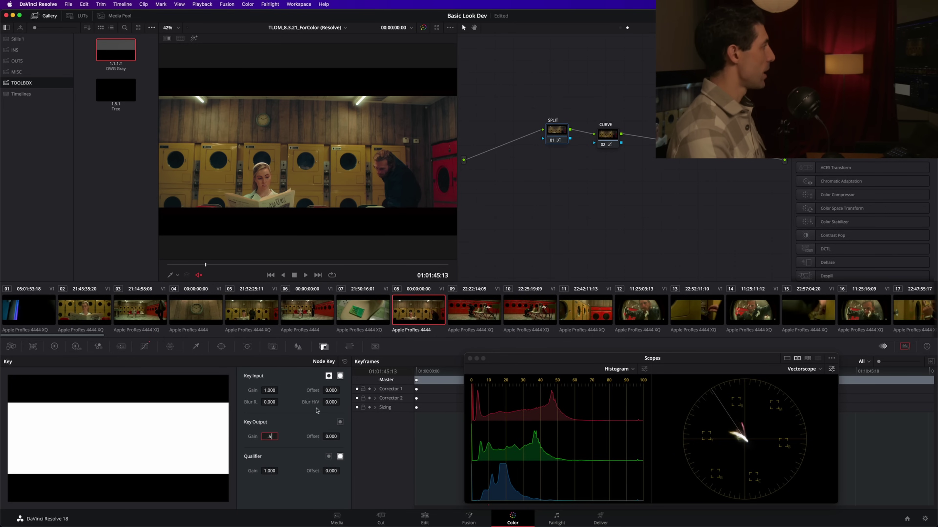
pyautogui.press('Return')
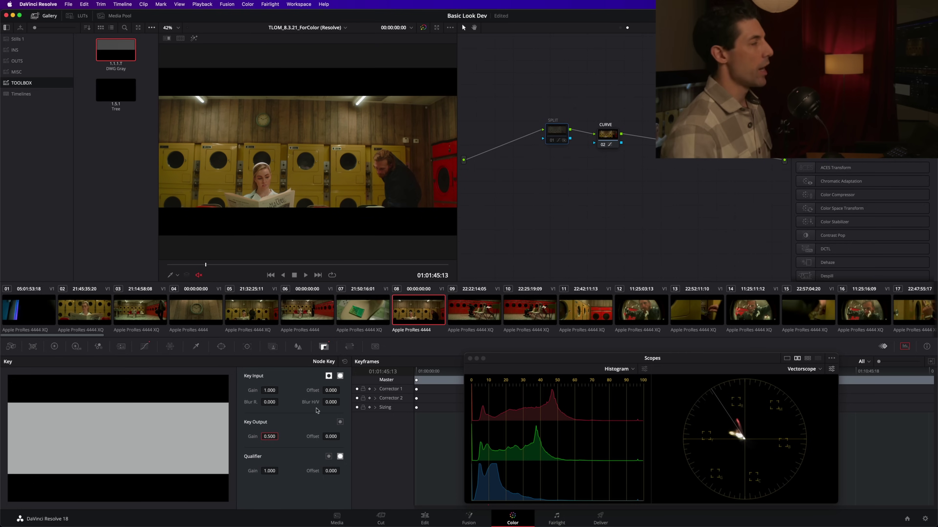
pyautogui.press('super+s')
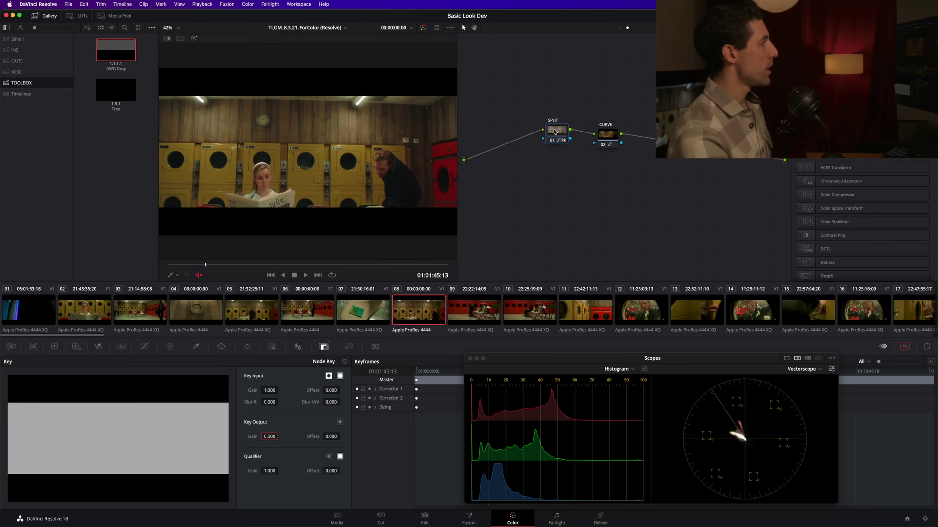
# Show every timeline clip in the Lightbox thumbnail grid, then exit Cinema Viewer
pyautogui.press('super+shift+l')
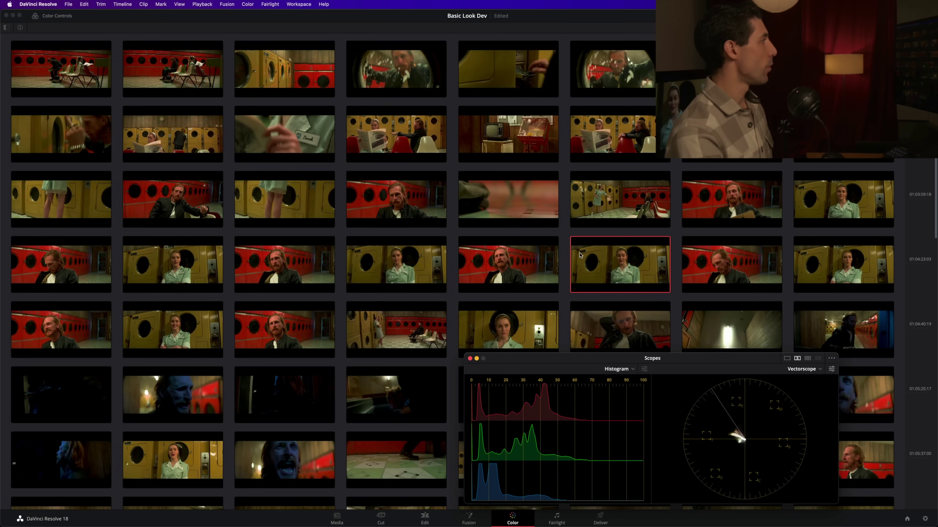
pyautogui.press('Escape')
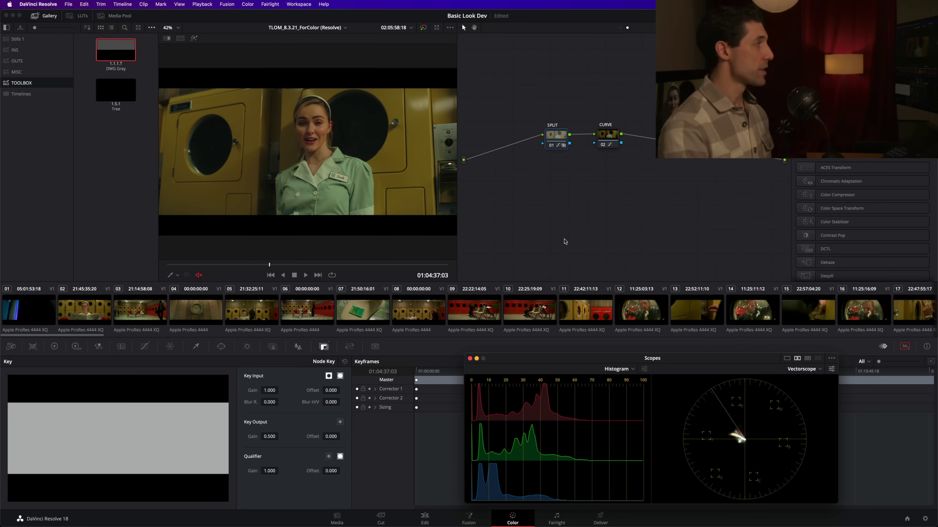
pyautogui.click(607, 137)
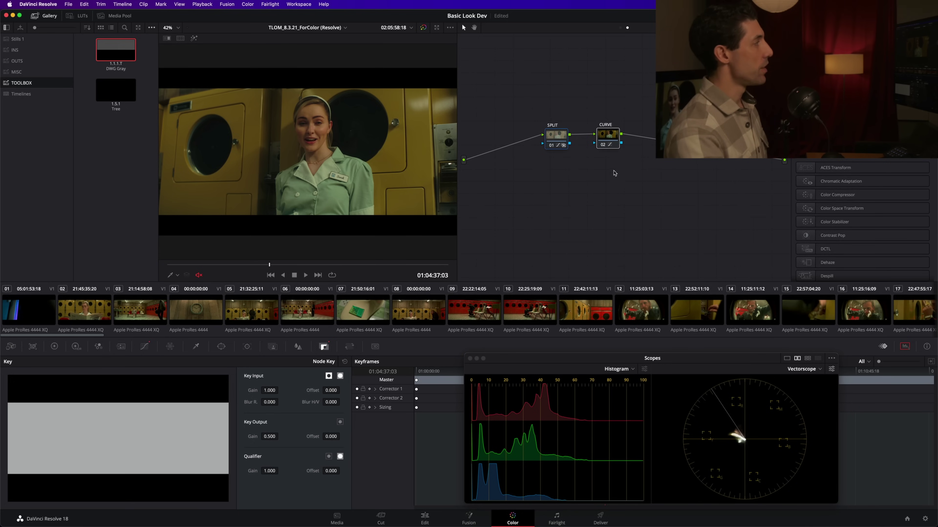
pyautogui.moveTo(538, 107); pyautogui.dragTo(629, 152)
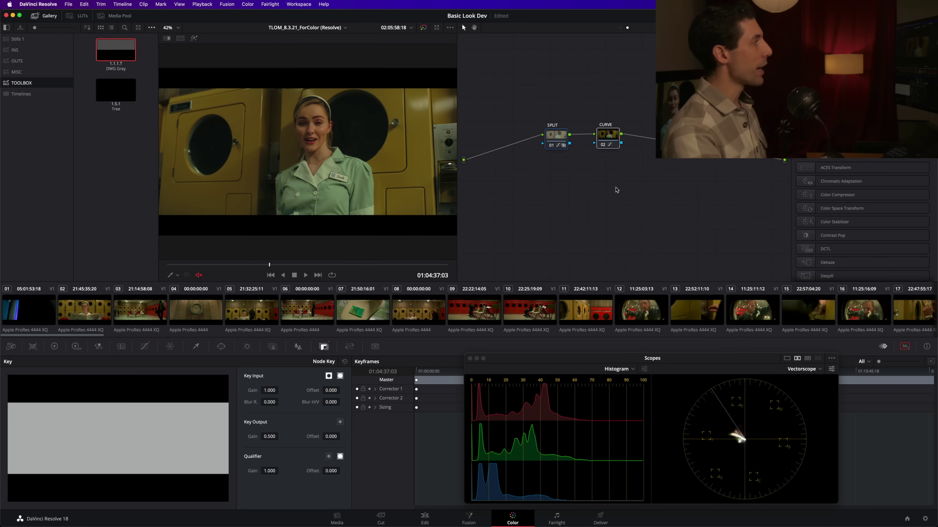
pyautogui.click(607, 183)
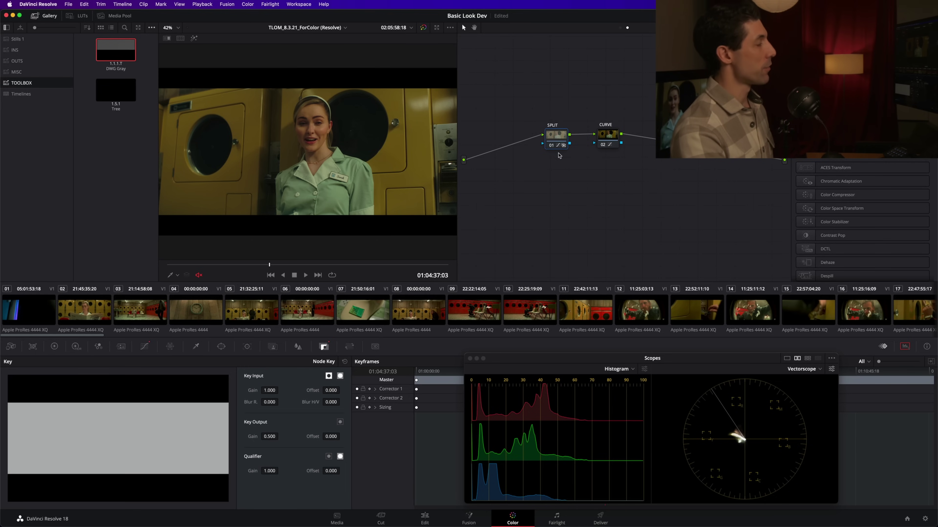
pyautogui.moveTo(627, 163); pyautogui.dragTo(544, 99)
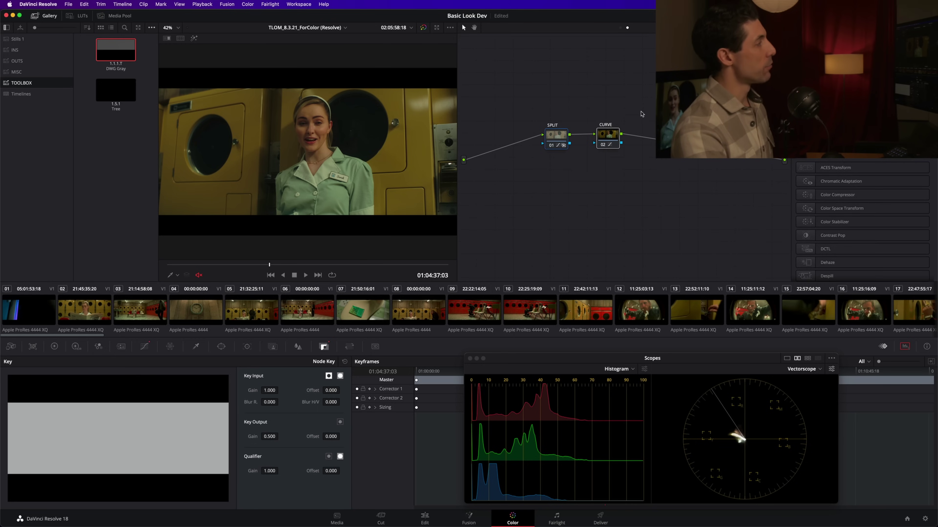
pyautogui.click(607, 135)
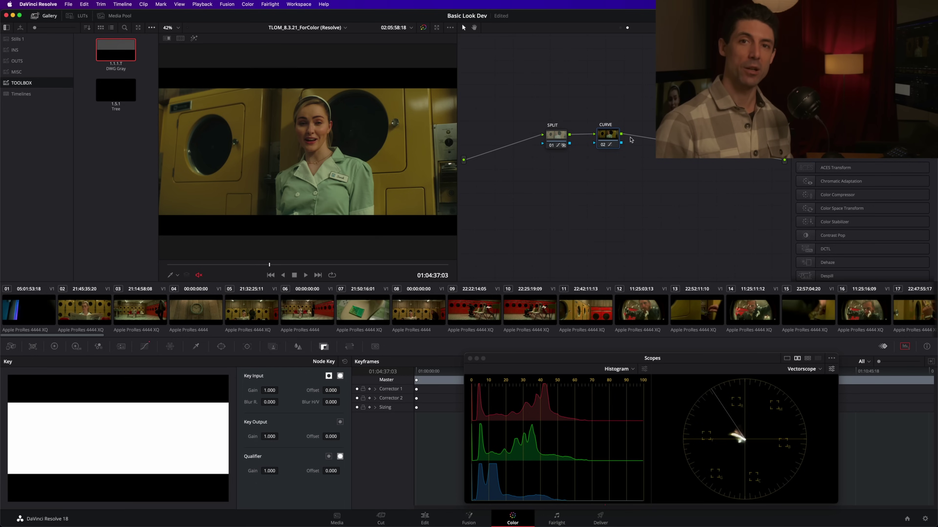
pyautogui.press('super+s')
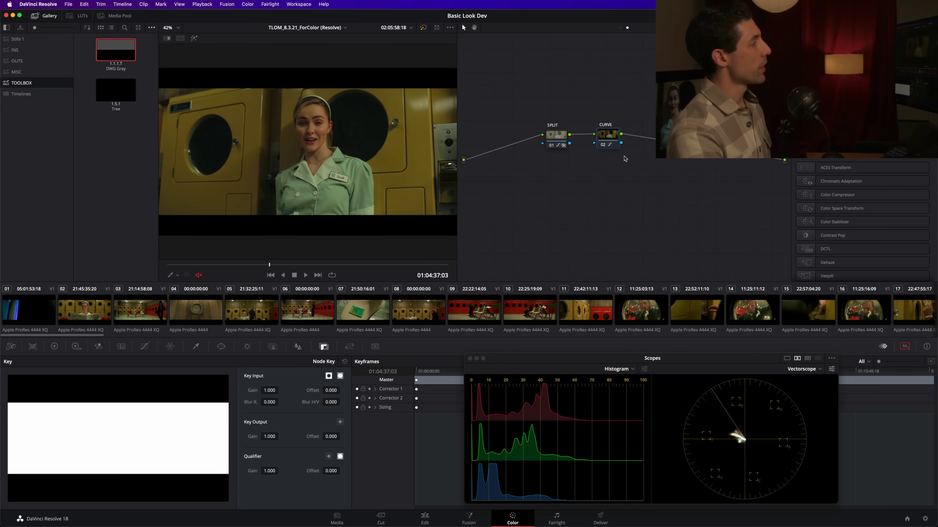
pyautogui.click(317, 310)
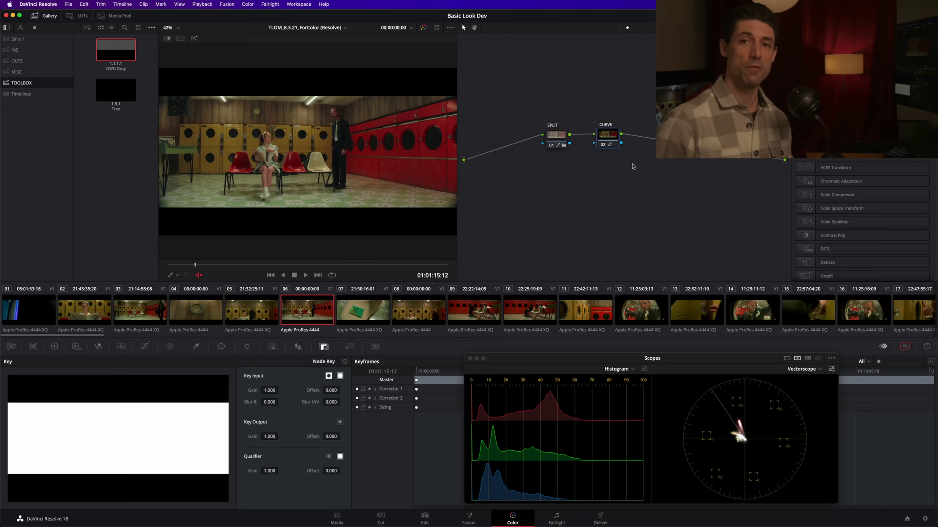
# Switch to clip 05, reposition the CURVE node, and select SPLIT to check its 0.500 Key Output gain
pyautogui.click(267, 302)
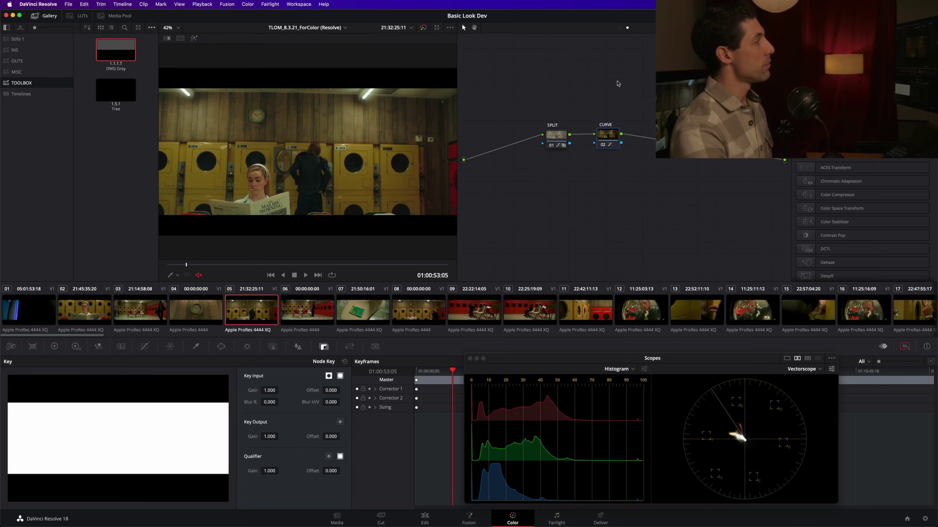
pyautogui.moveTo(611, 138); pyautogui.dragTo(548, 106)
pyautogui.click(564, 137)
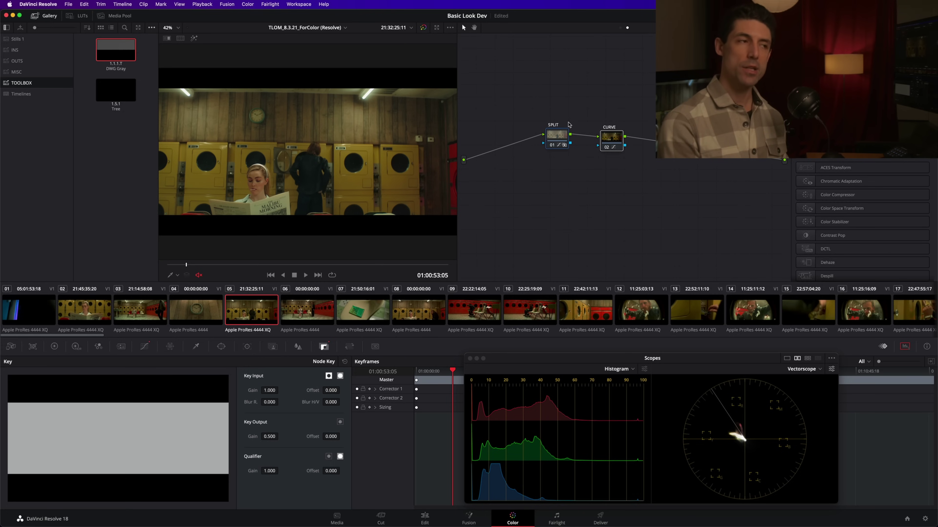